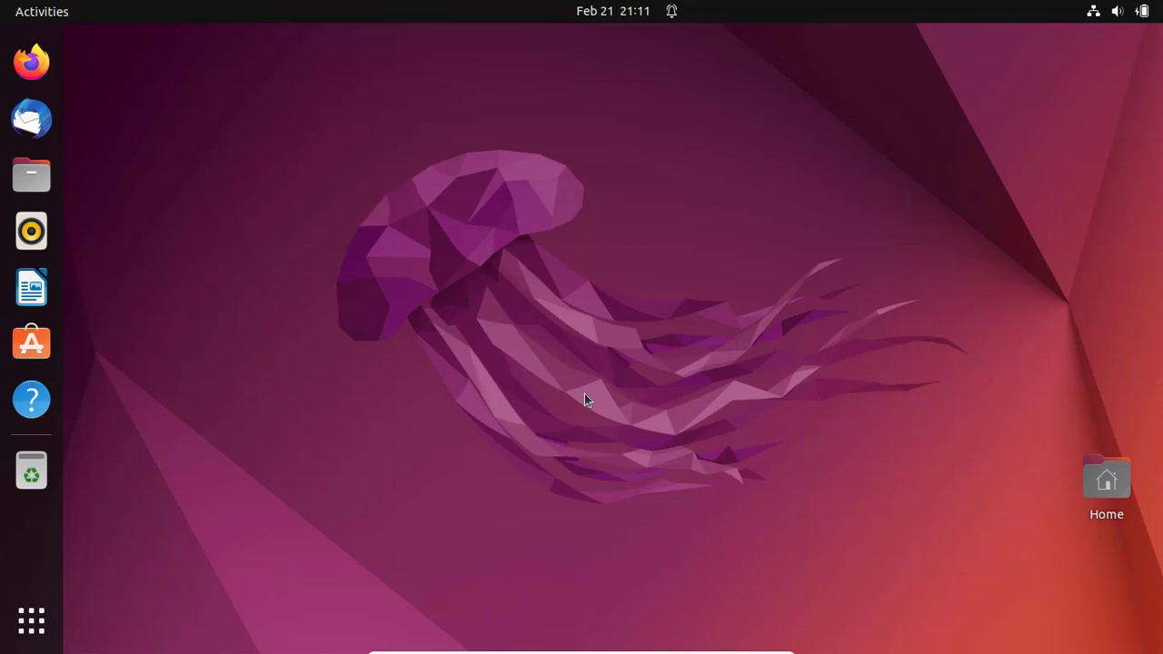
# Capture a screenshot of a selected rectangular area framing most of the jellyfish on the desktop wallpaper
pyautogui.press('Print')
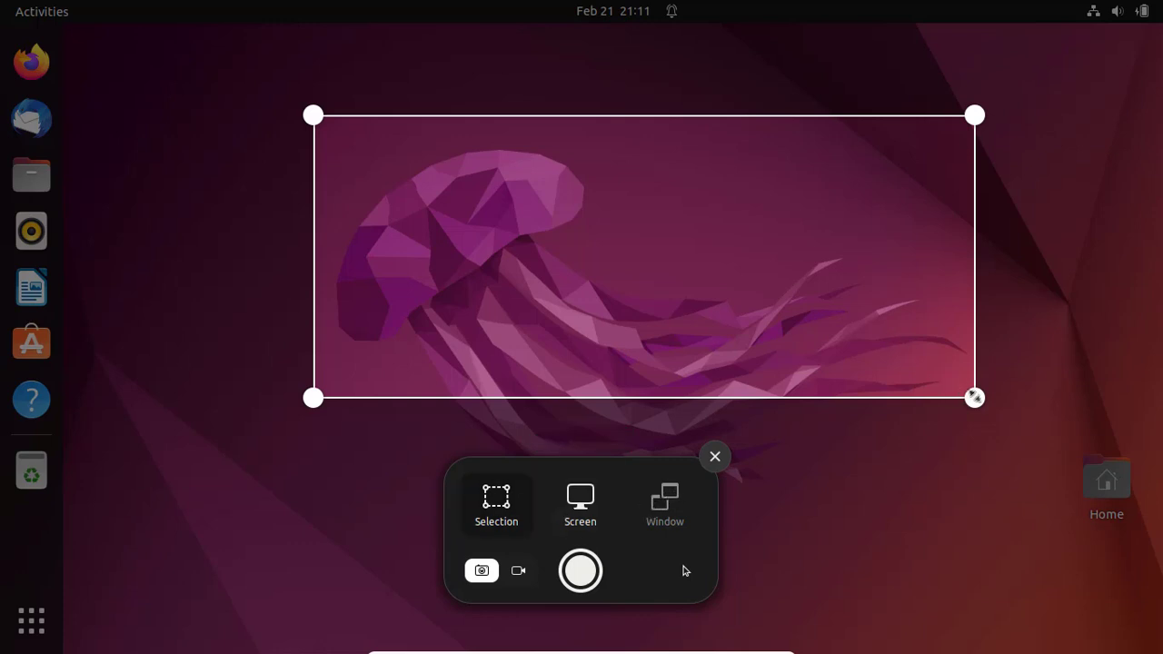
pyautogui.moveTo(975, 398); pyautogui.dragTo(782, 391)
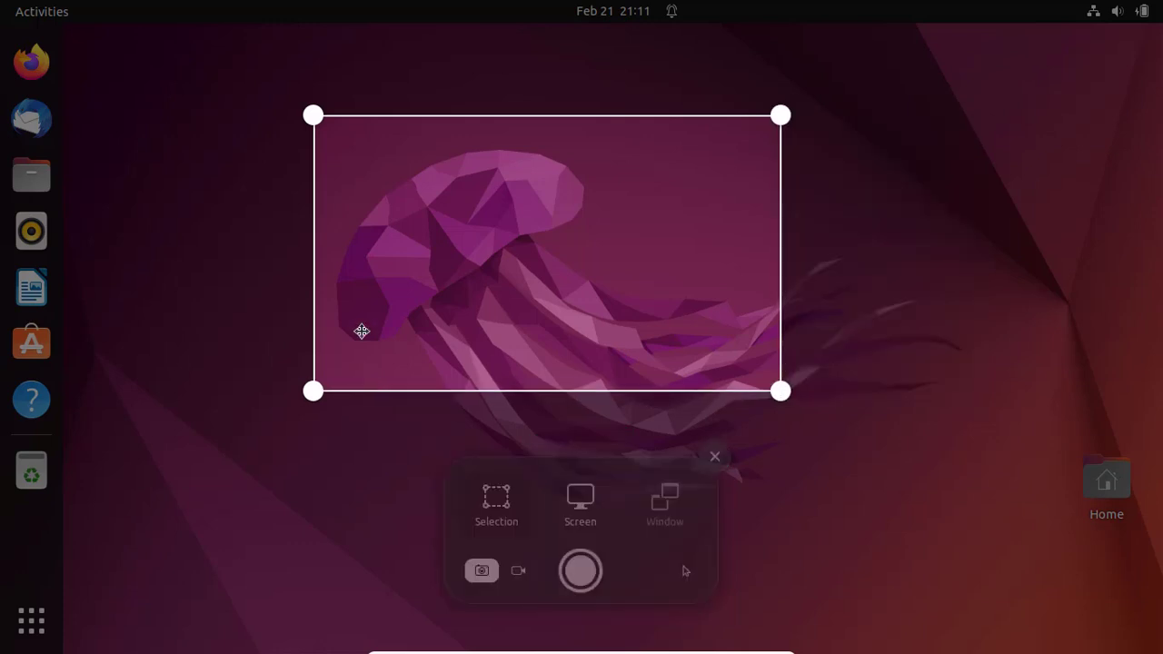
pyautogui.moveTo(780, 115); pyautogui.dragTo(890, 125)
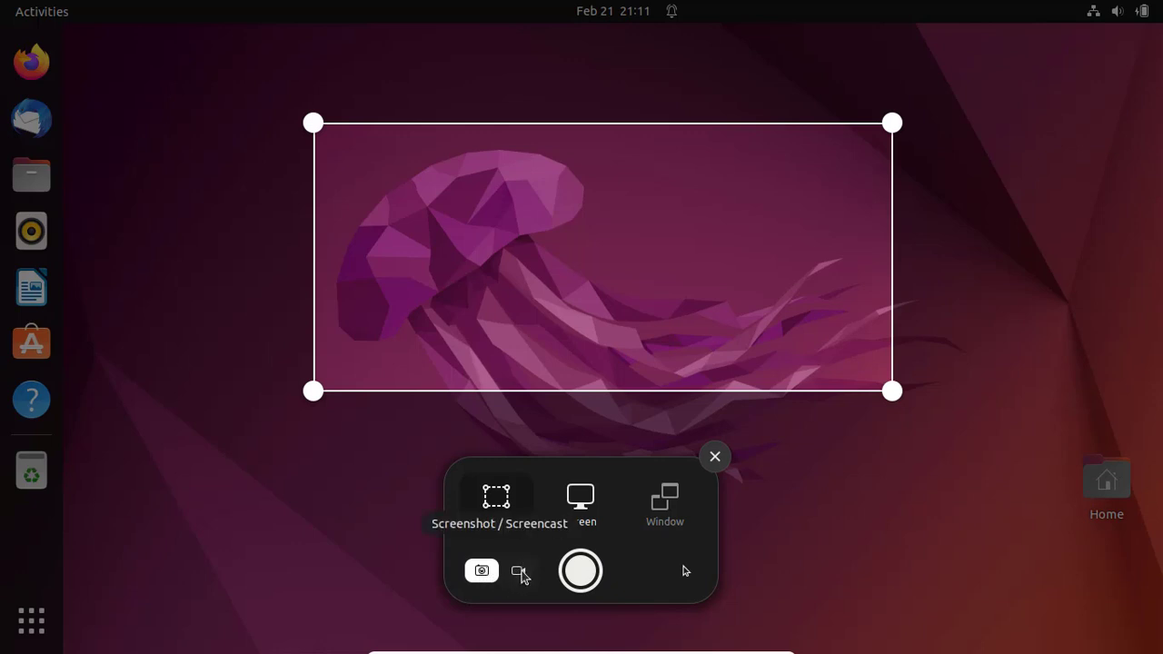
pyautogui.click(580, 571)
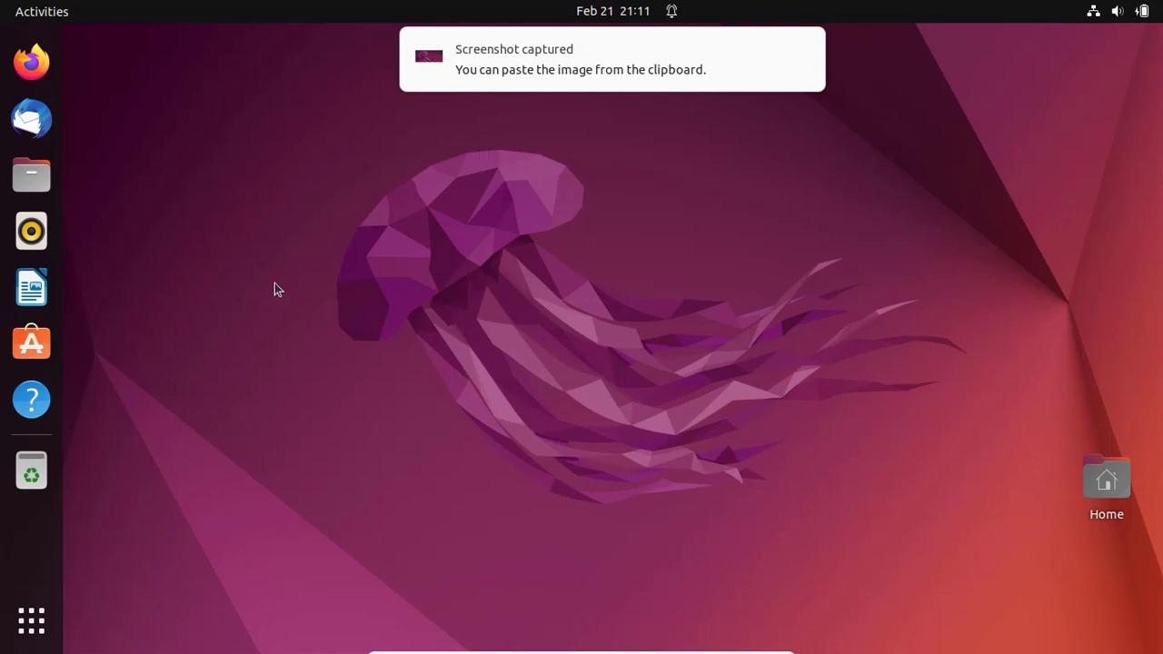
pyautogui.click(40, 186)
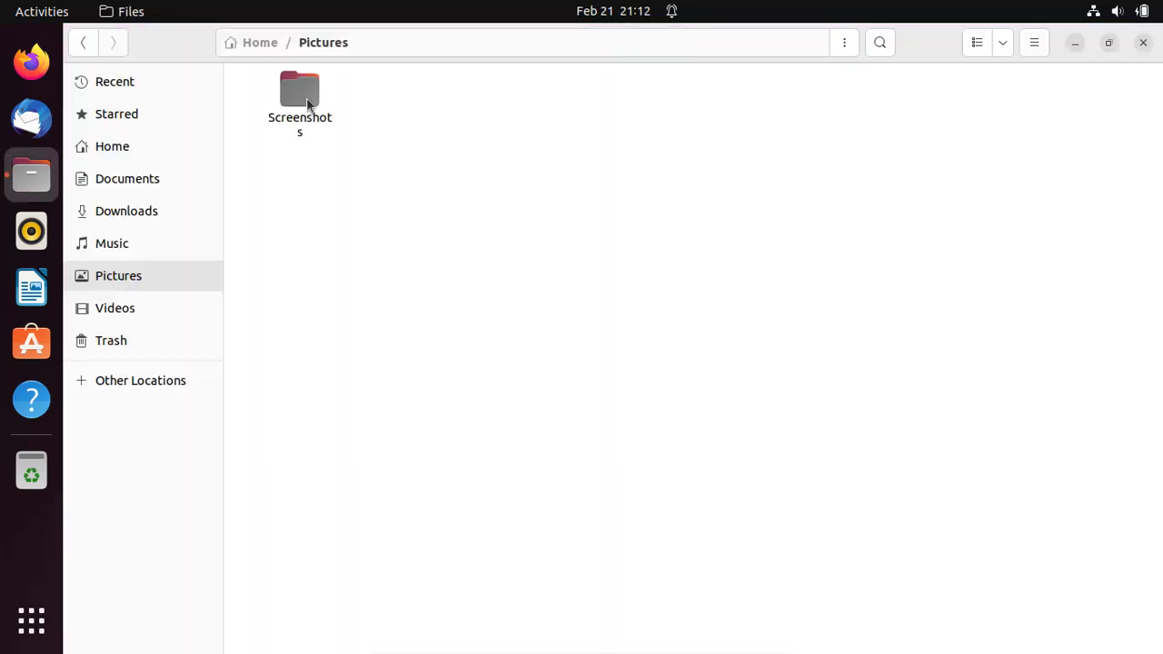
pyautogui.doubleClick(300, 91)
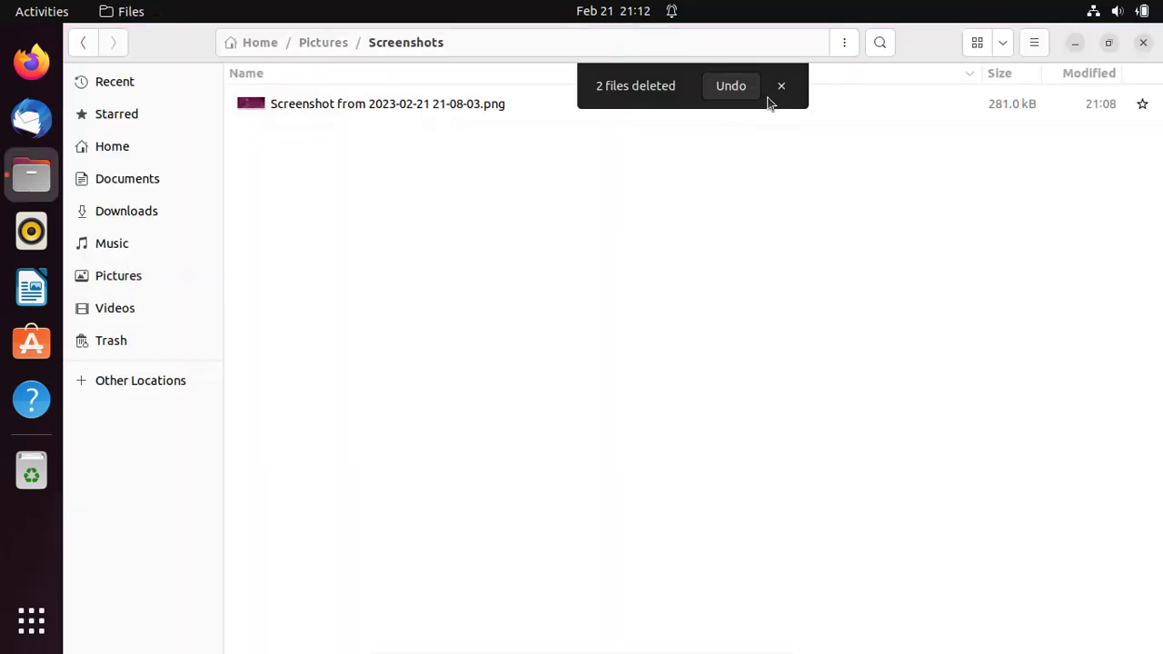
pyautogui.click(779, 91)
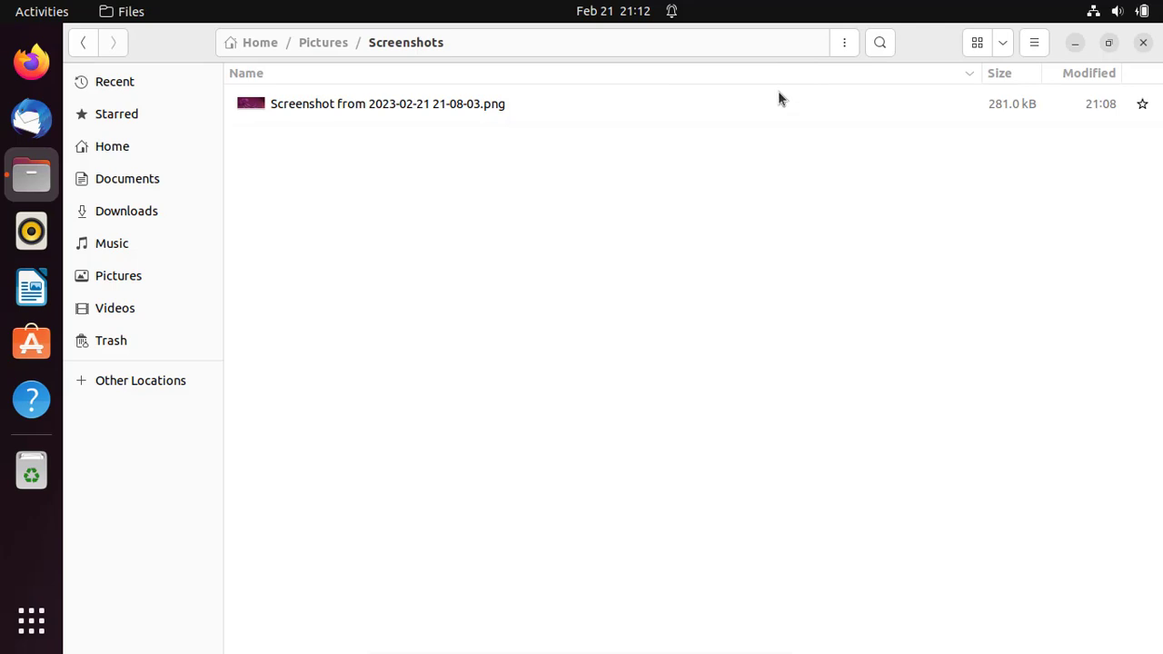
pyautogui.doubleClick(413, 104)
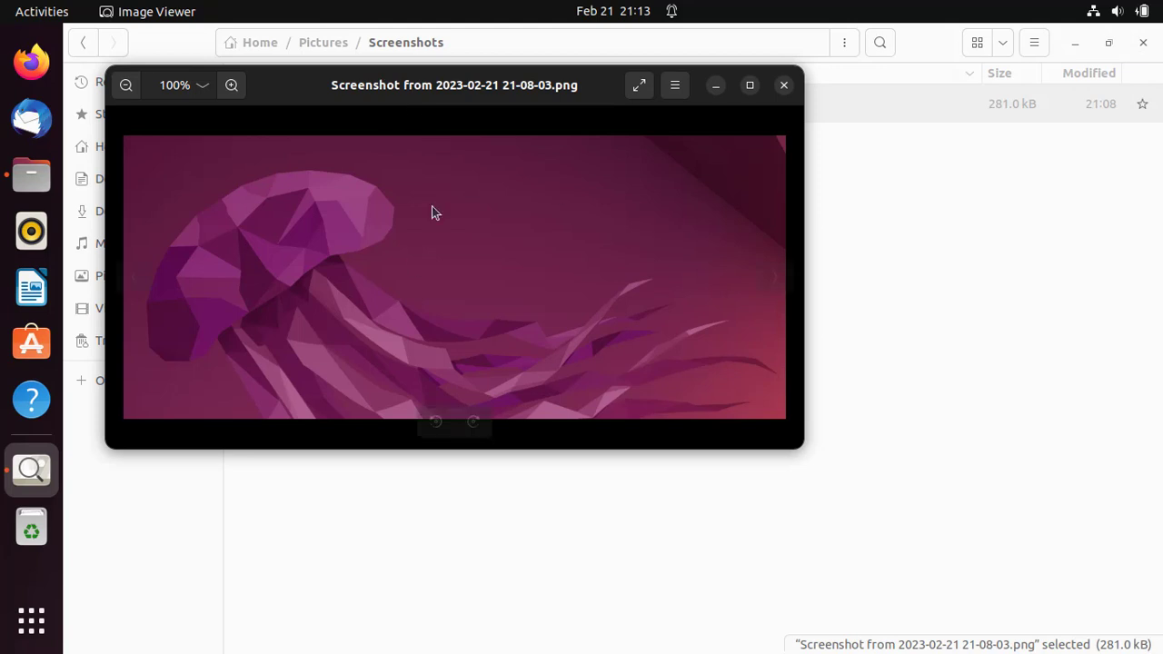
pyautogui.click(785, 86)
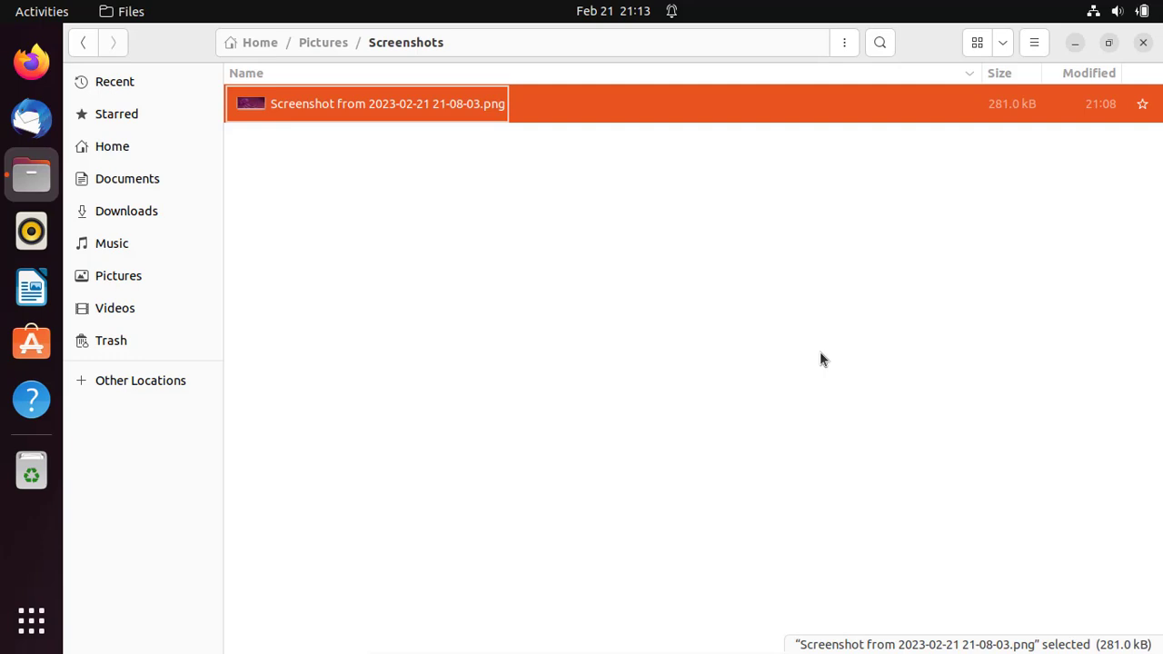
# Capture a screenshot of the entire screen
pyautogui.press('Print')
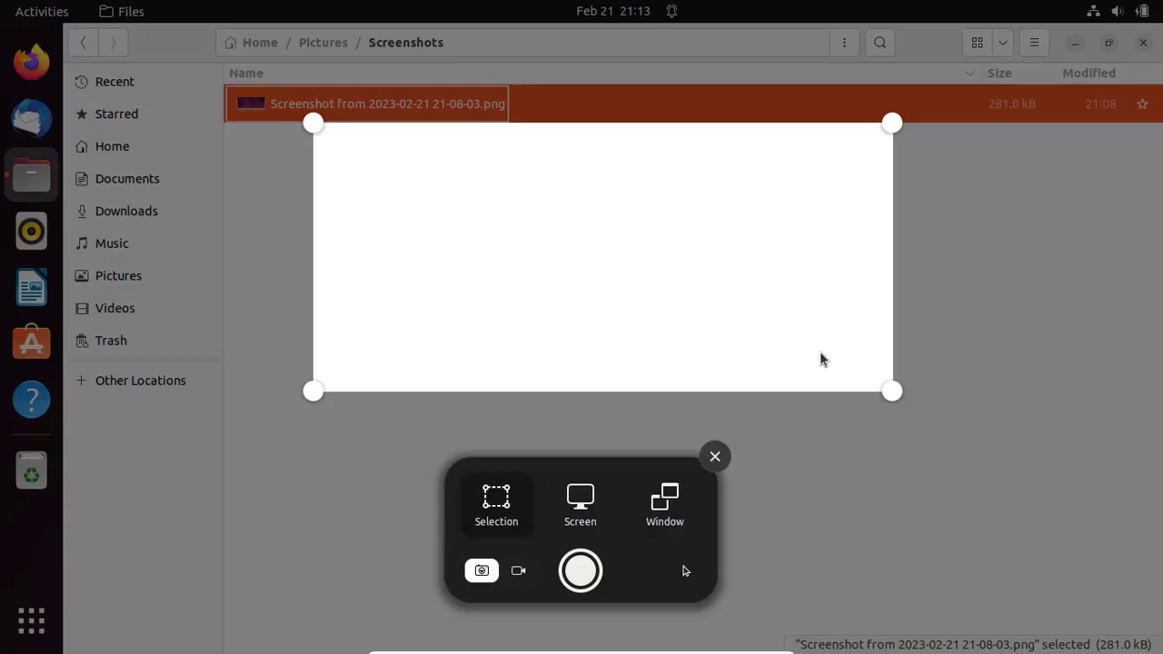
pyautogui.click(587, 501)
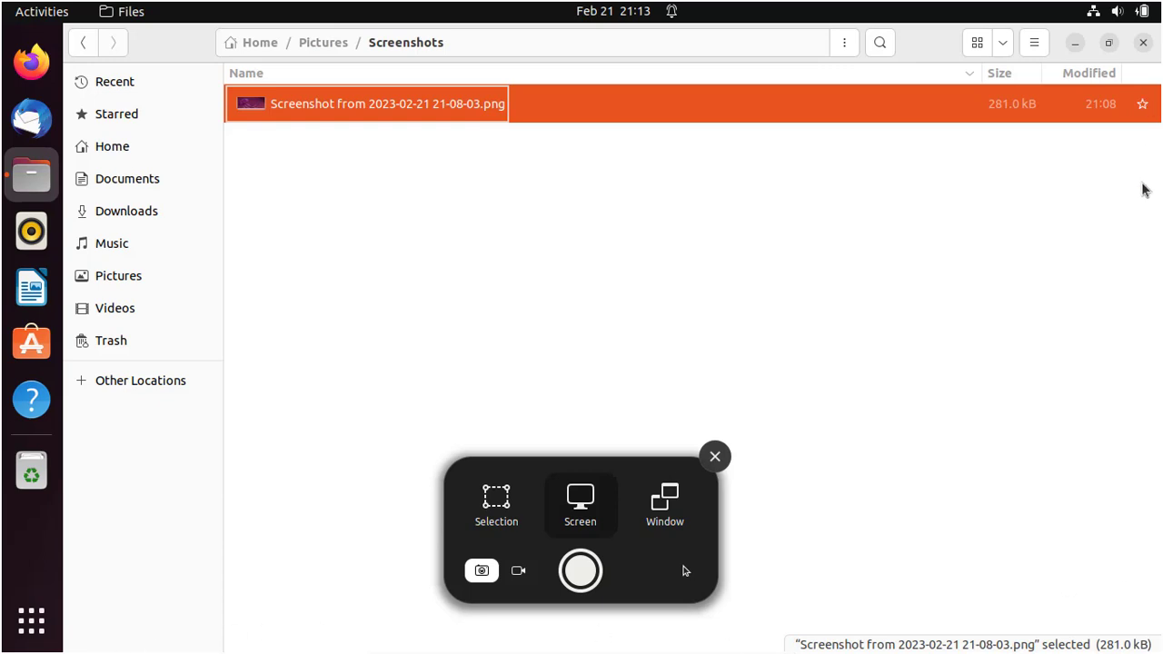
pyautogui.click(585, 575)
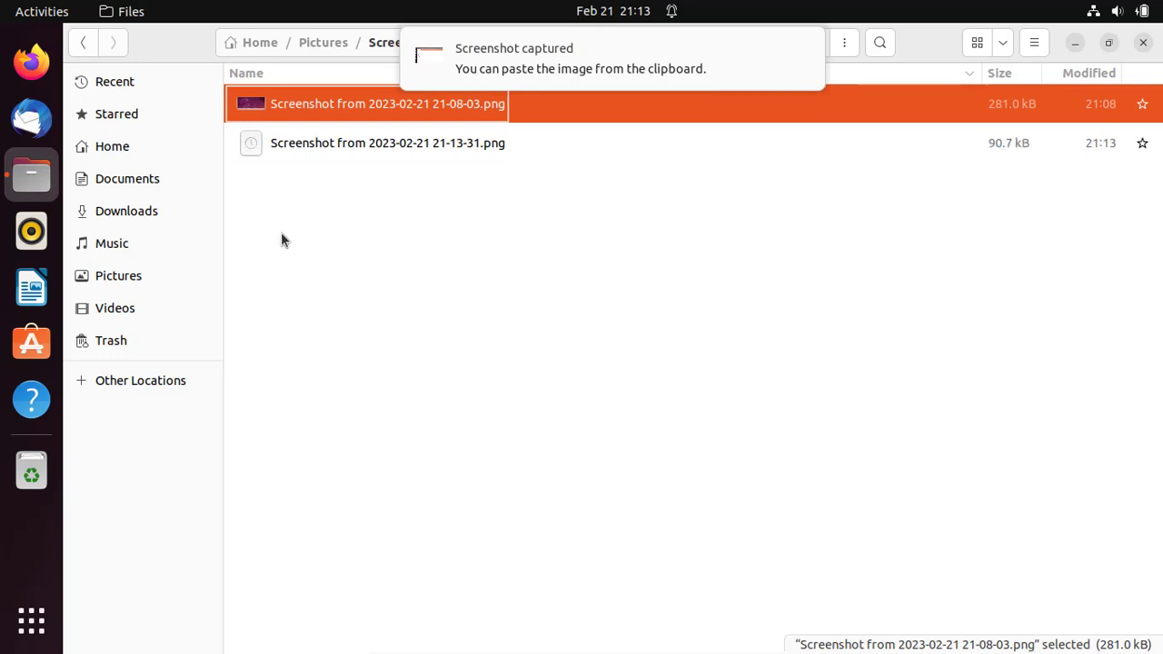
pyautogui.click(129, 275)
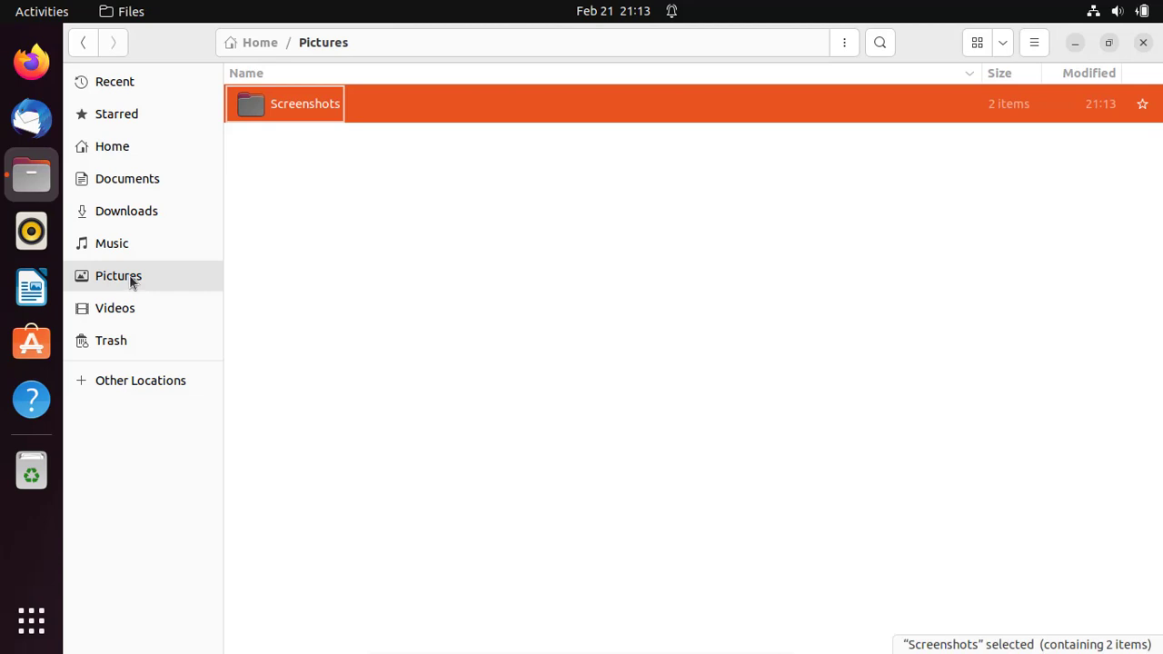
pyautogui.doubleClick(428, 93)
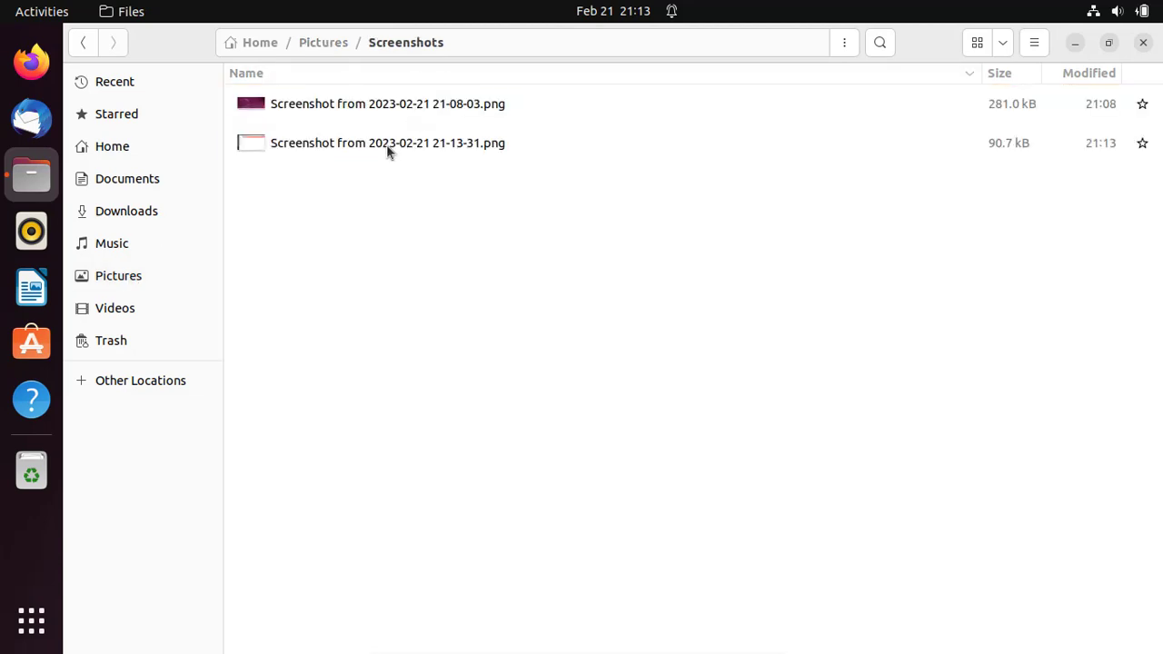
pyautogui.click(386, 145)
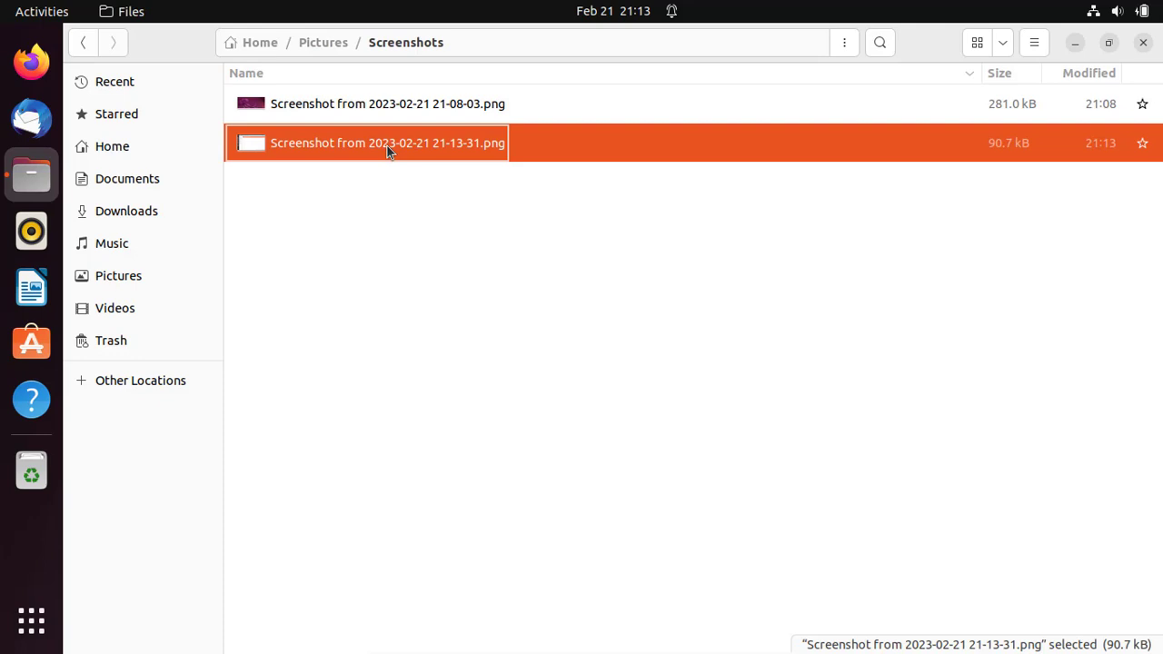
pyautogui.doubleClick(387, 145)
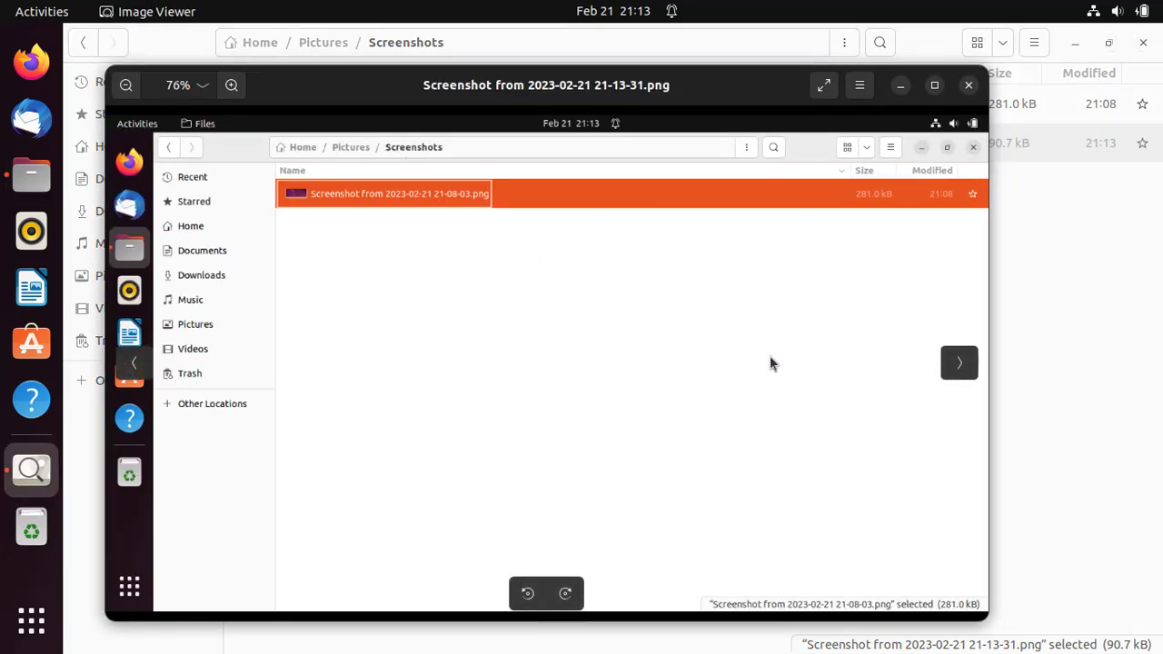
pyautogui.click(969, 86)
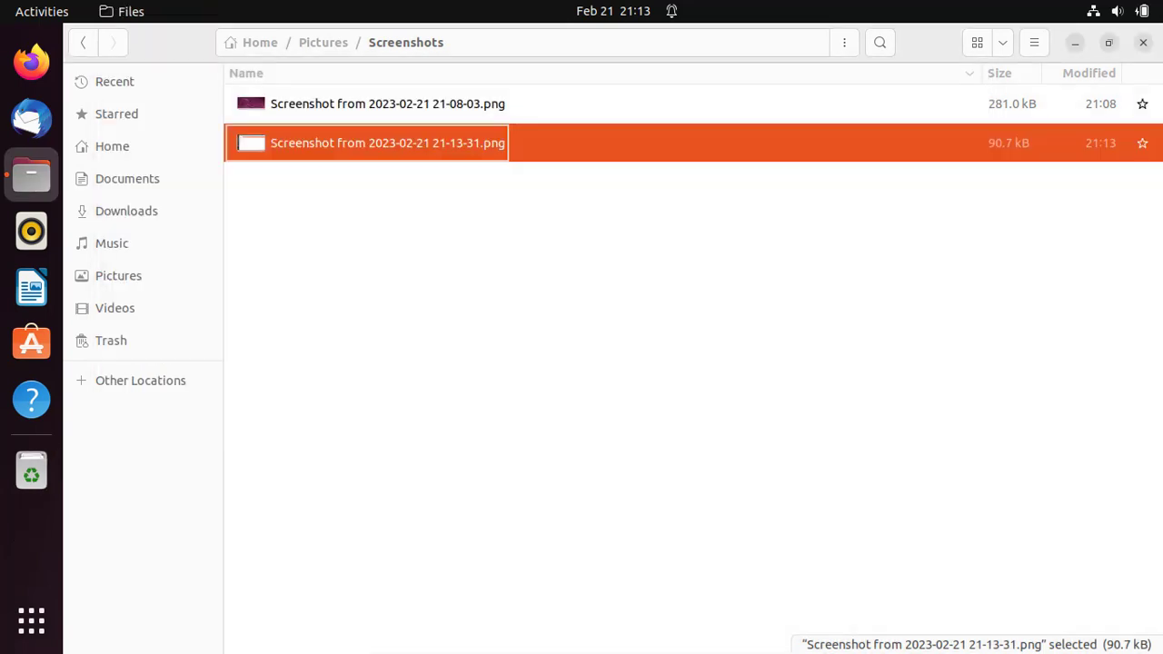
# Restore the maximized Files window, move it toward the middle of the desktop, and capture a screenshot of only that window
pyautogui.click(1108, 44)
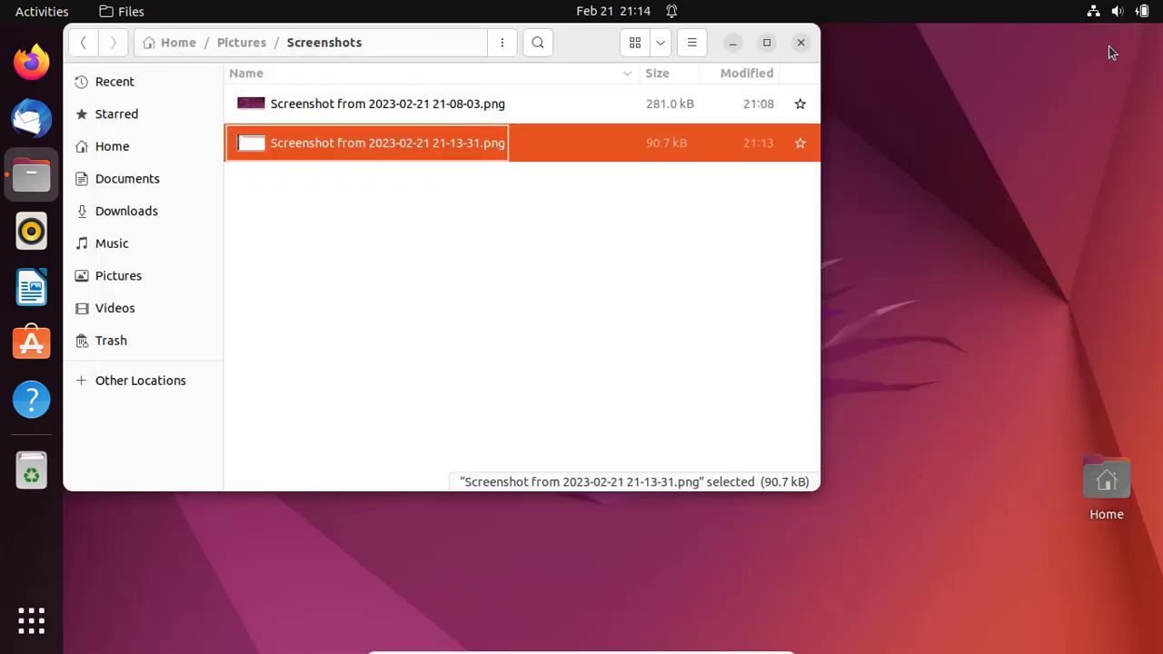
pyautogui.moveTo(589, 44); pyautogui.dragTo(718, 73)
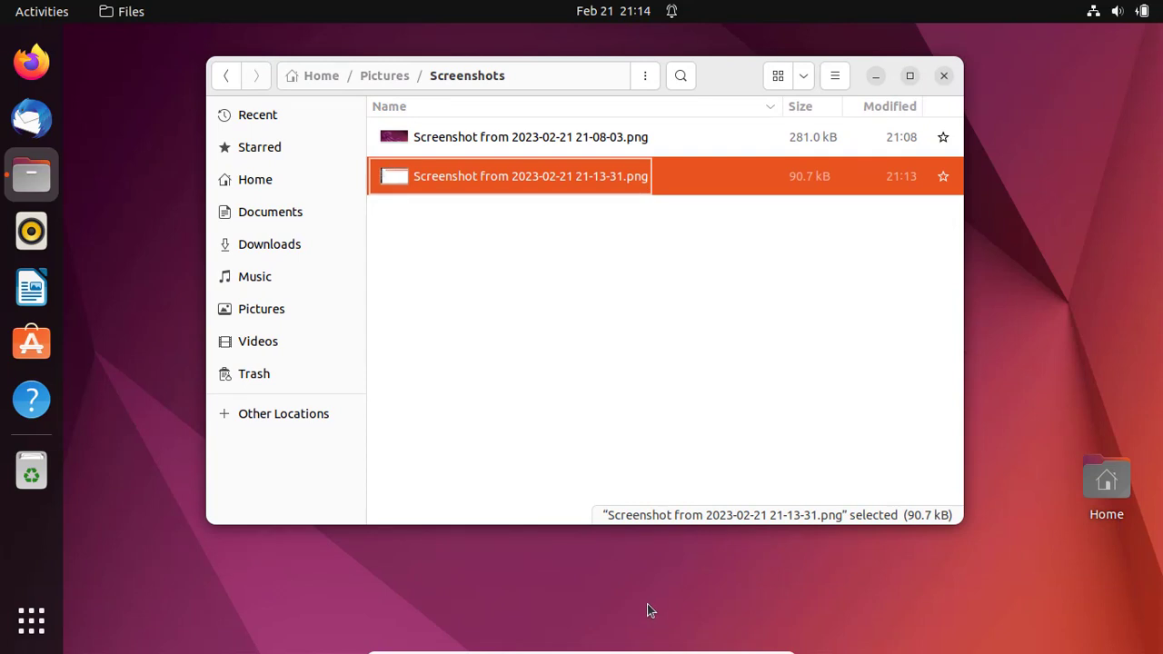
pyautogui.press('Print')
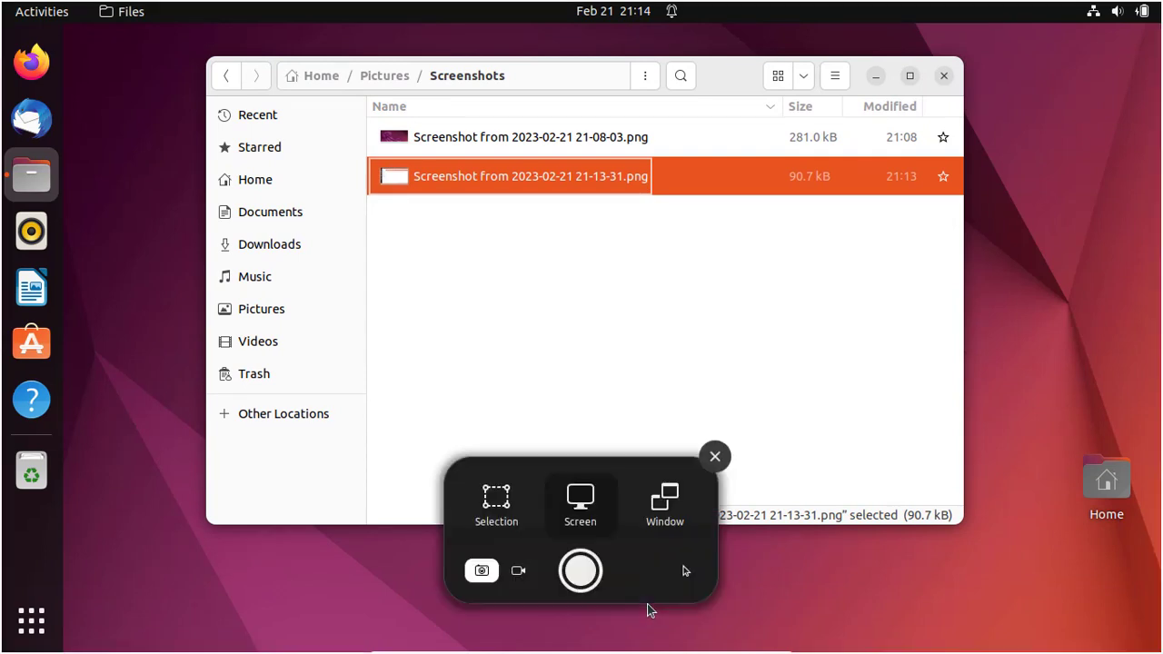
pyautogui.click(669, 509)
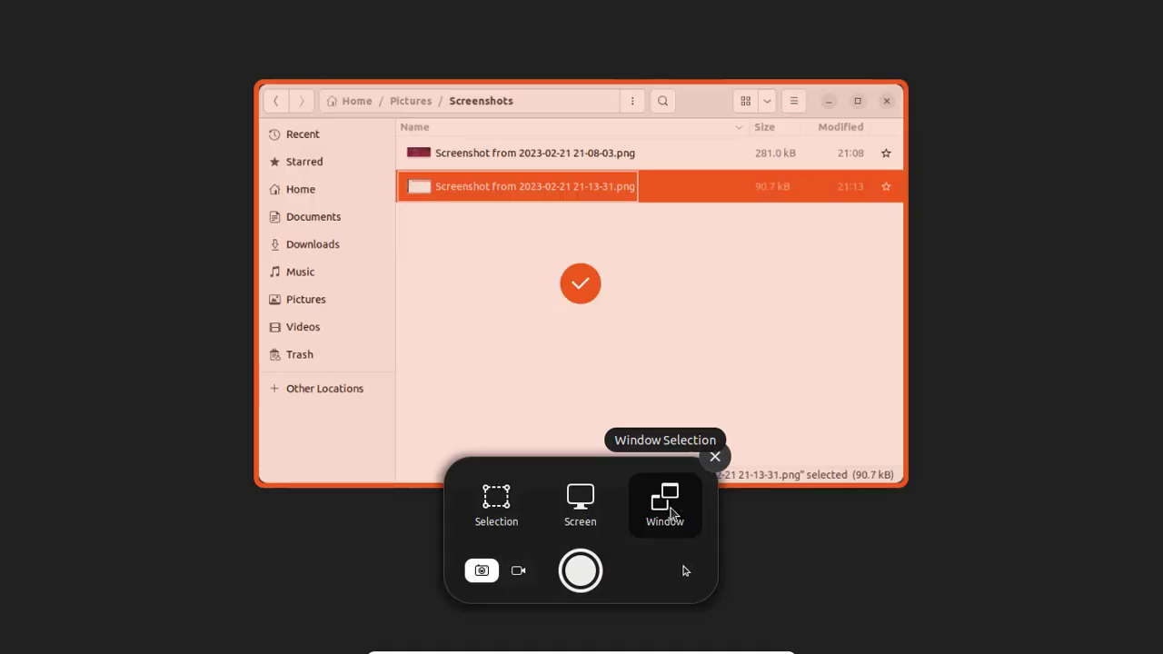
pyautogui.click(581, 570)
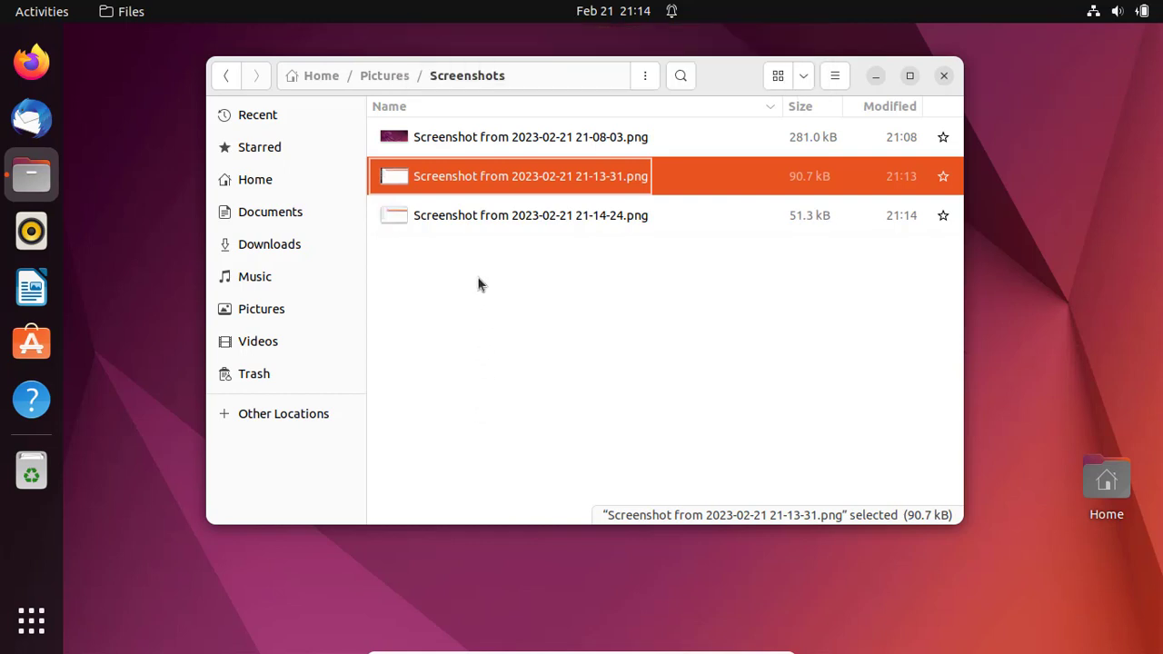
pyautogui.click(471, 219)
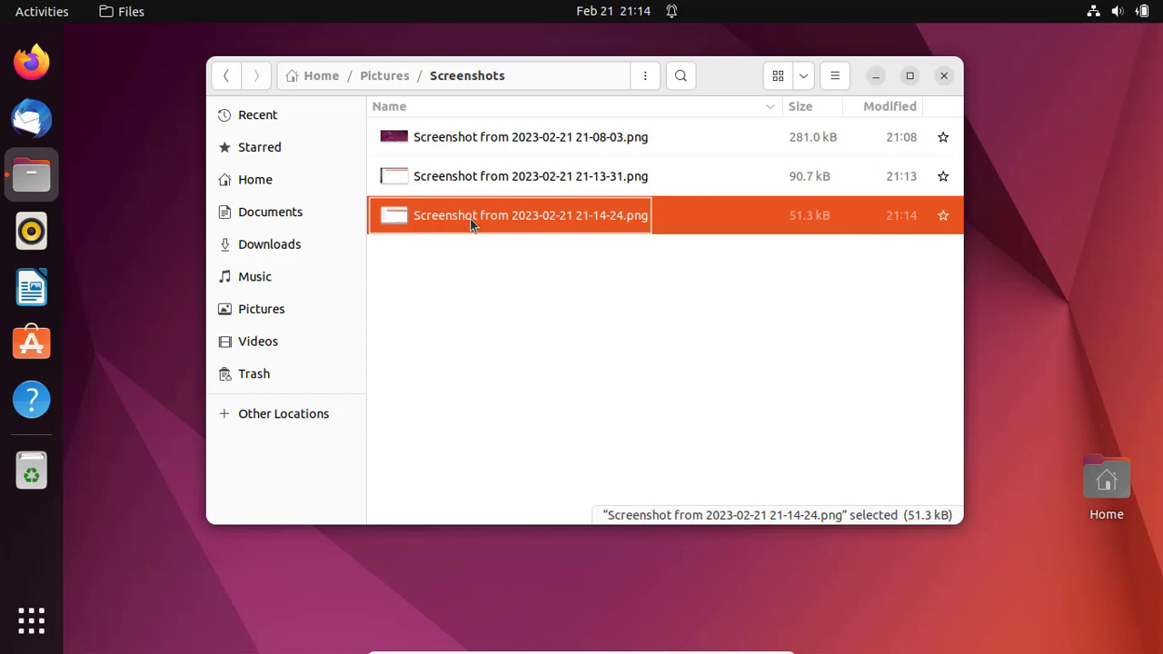
pyautogui.doubleClick(470, 219)
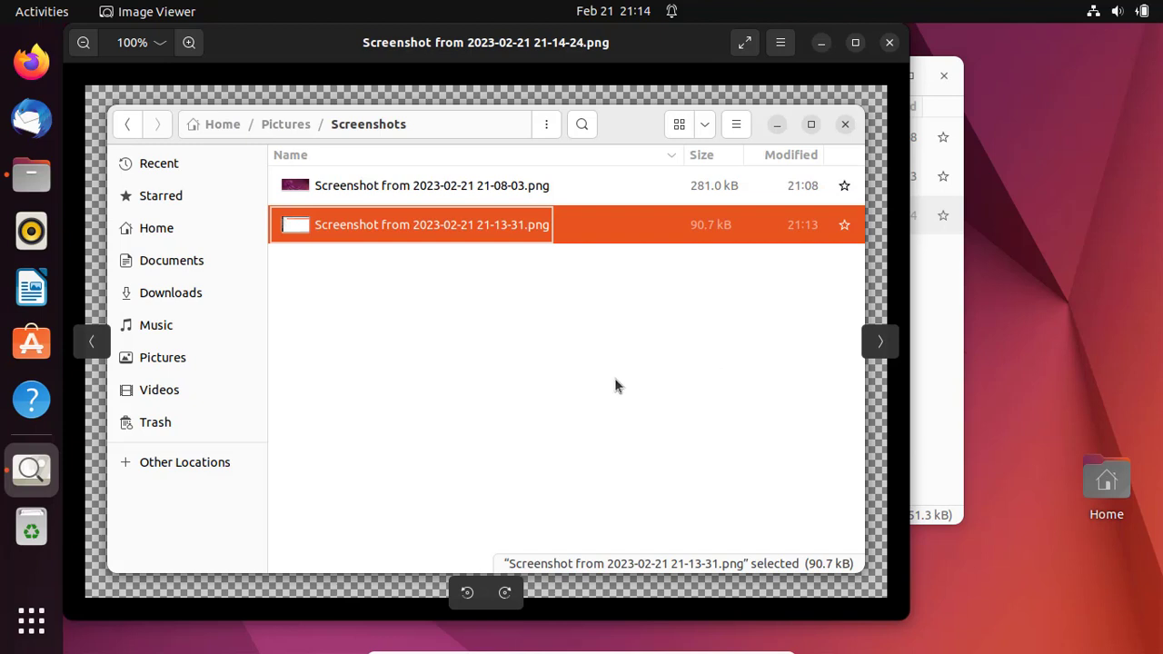
pyautogui.click(889, 43)
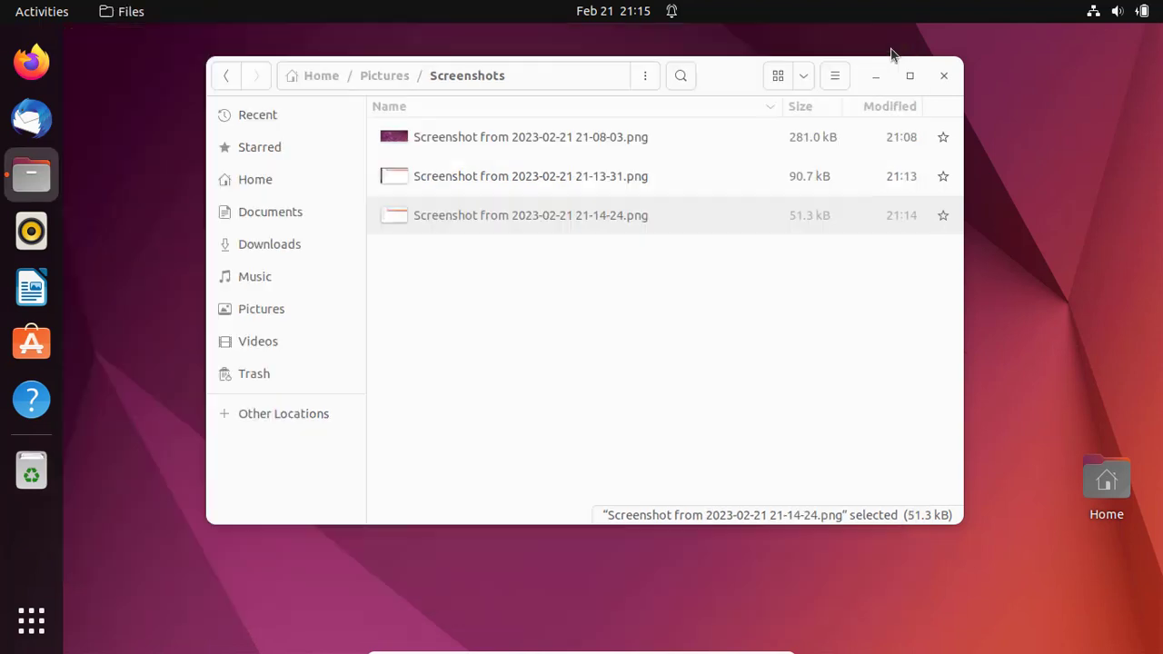
pyautogui.click(704, 312)
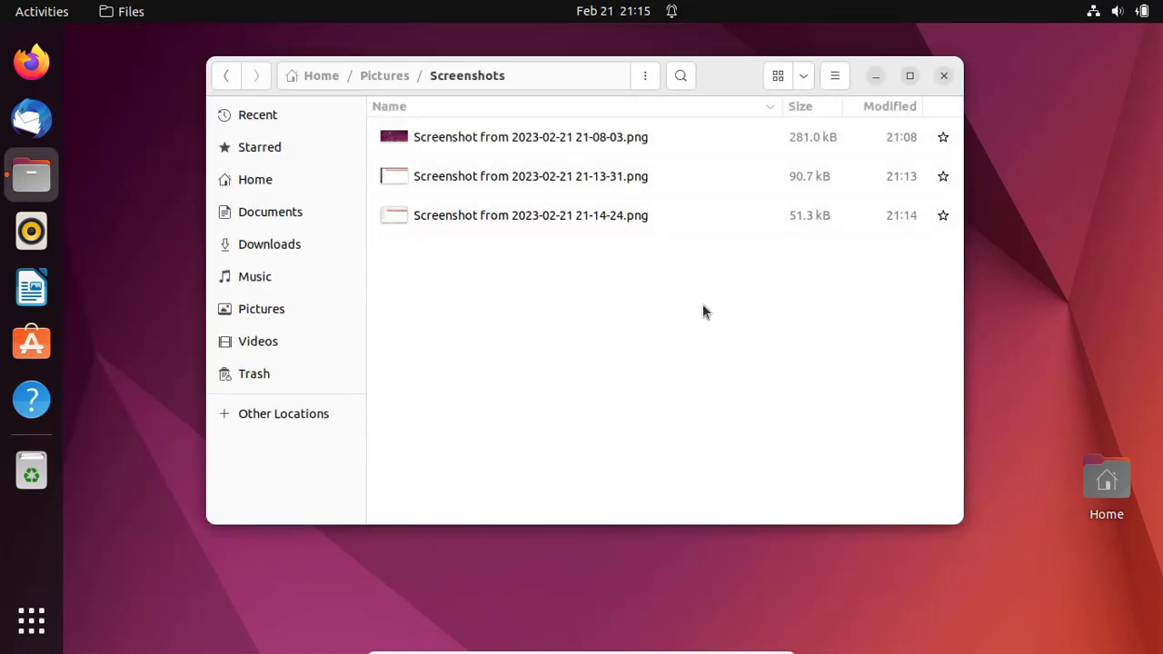
pyautogui.click(945, 78)
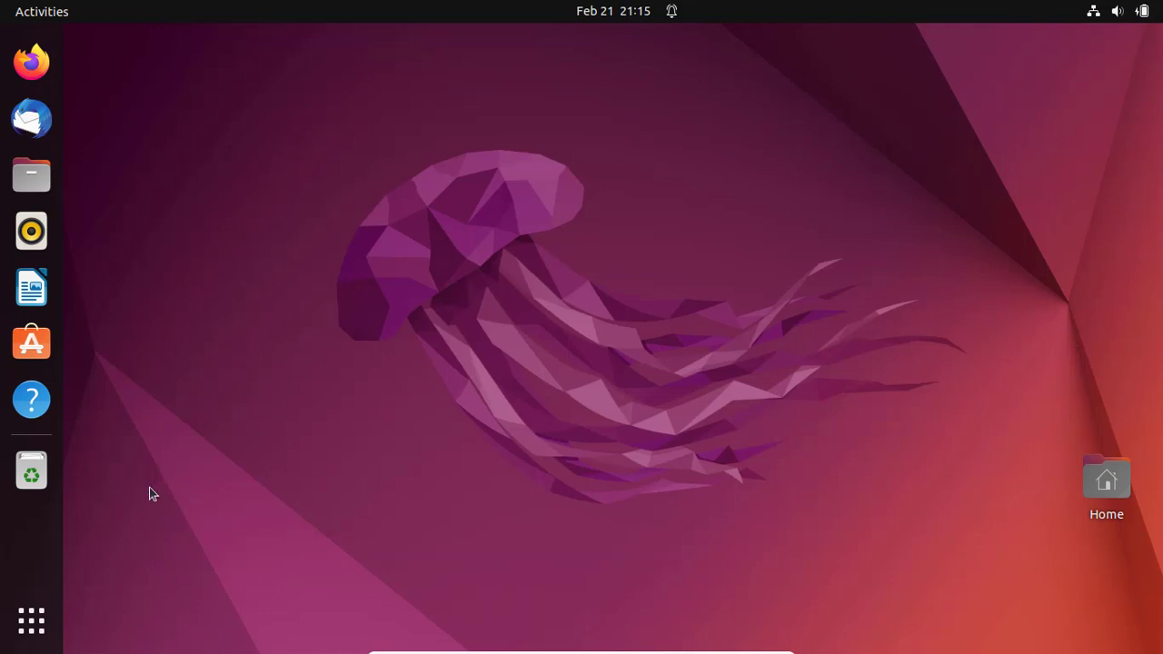
# Switch to Terminal and run "sudo apt update", authenticating with the account password
pyautogui.press('super')
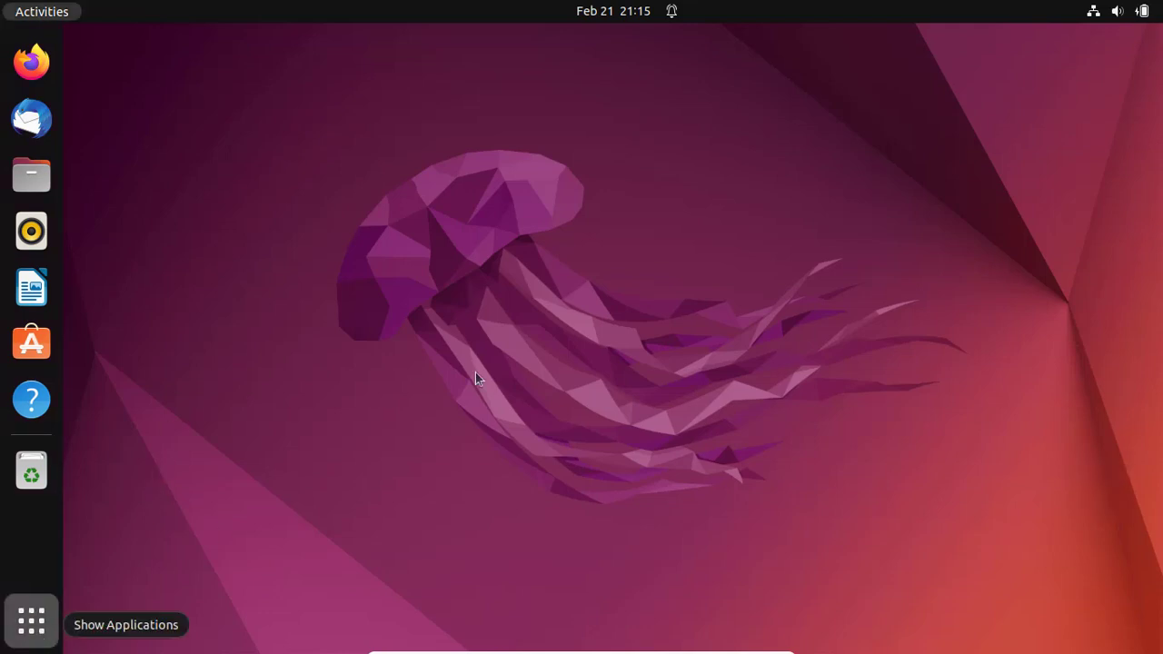
pyautogui.press('super+a')
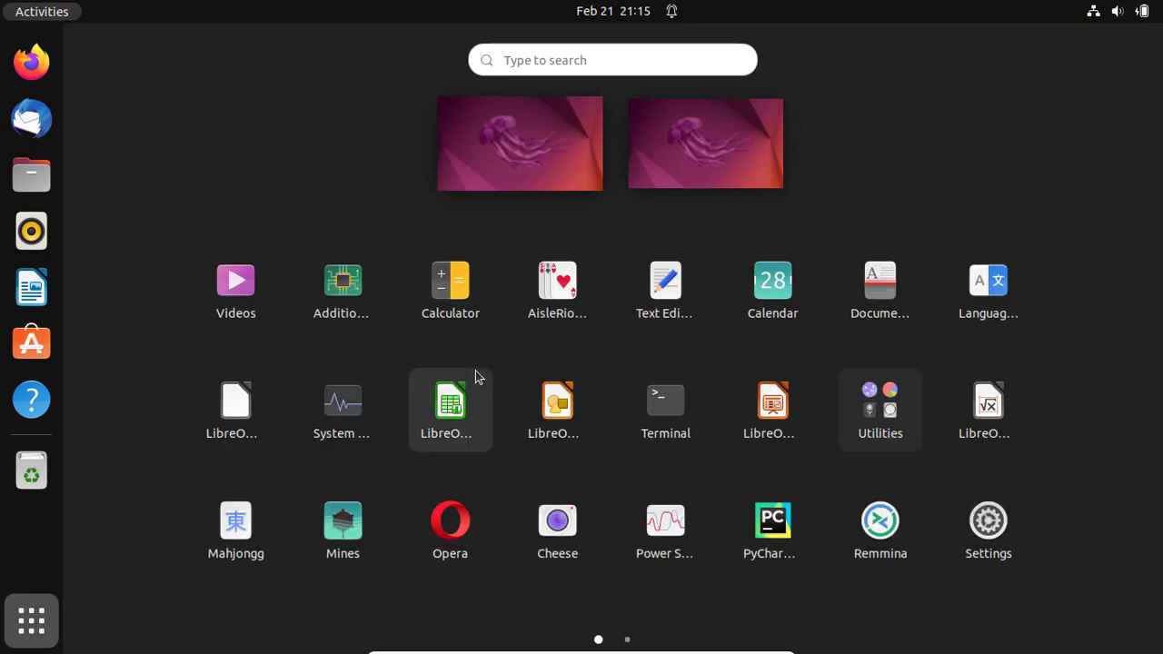
pyautogui.click(679, 399)
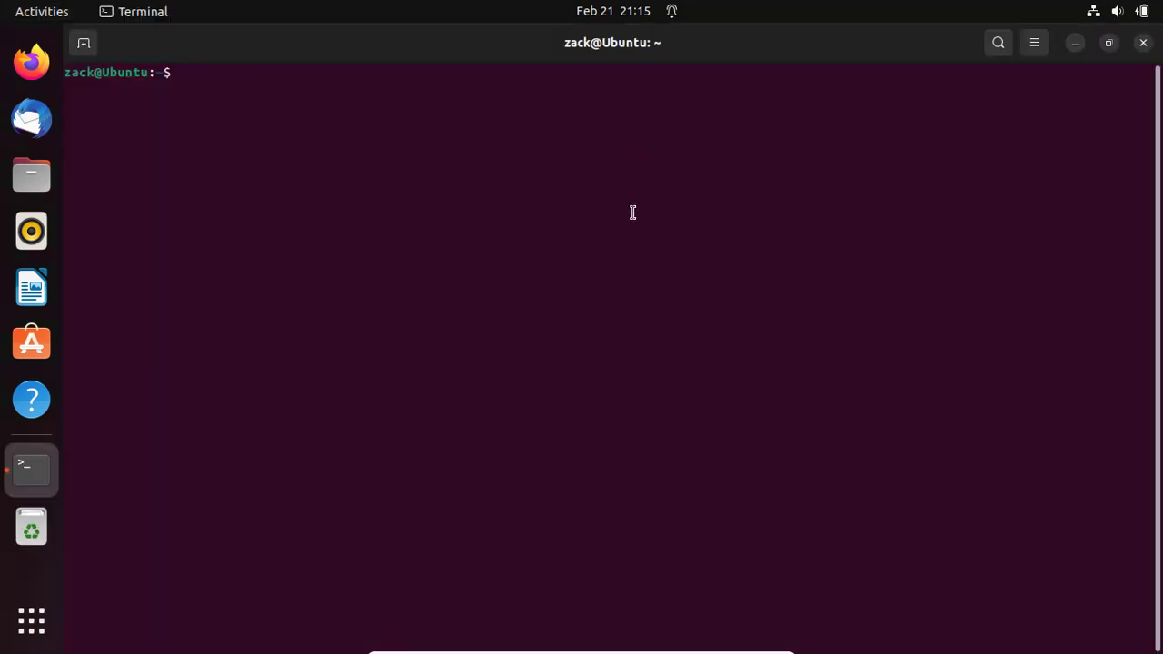
pyautogui.write('sud')
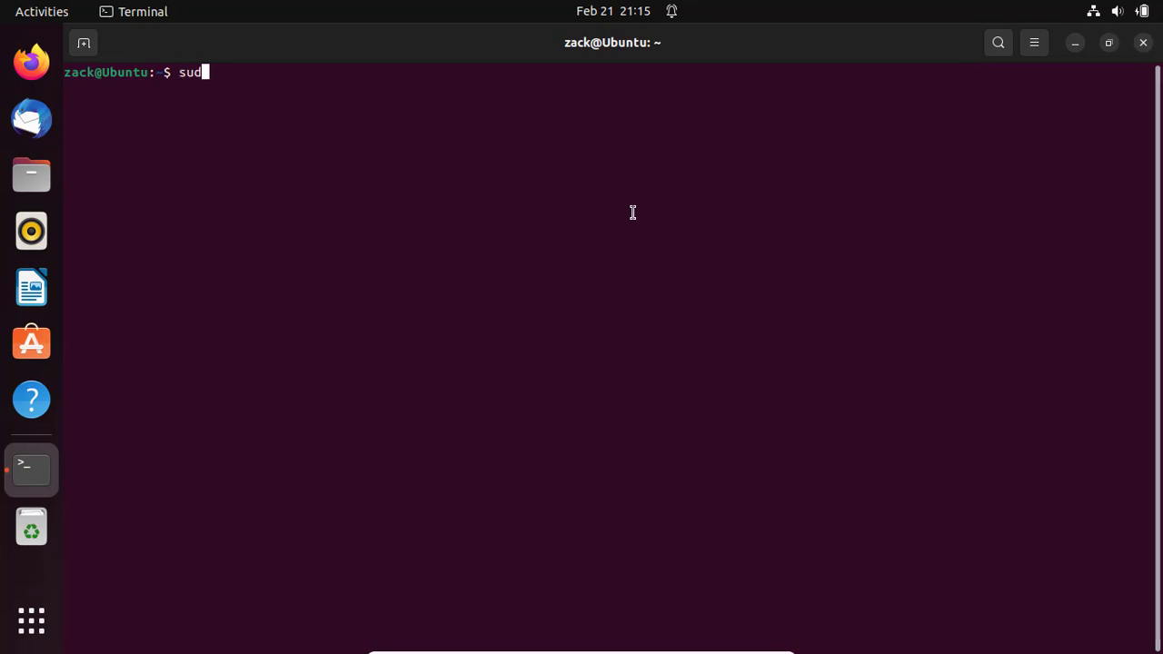
pyautogui.write('o apt update')
pyautogui.press('Return')
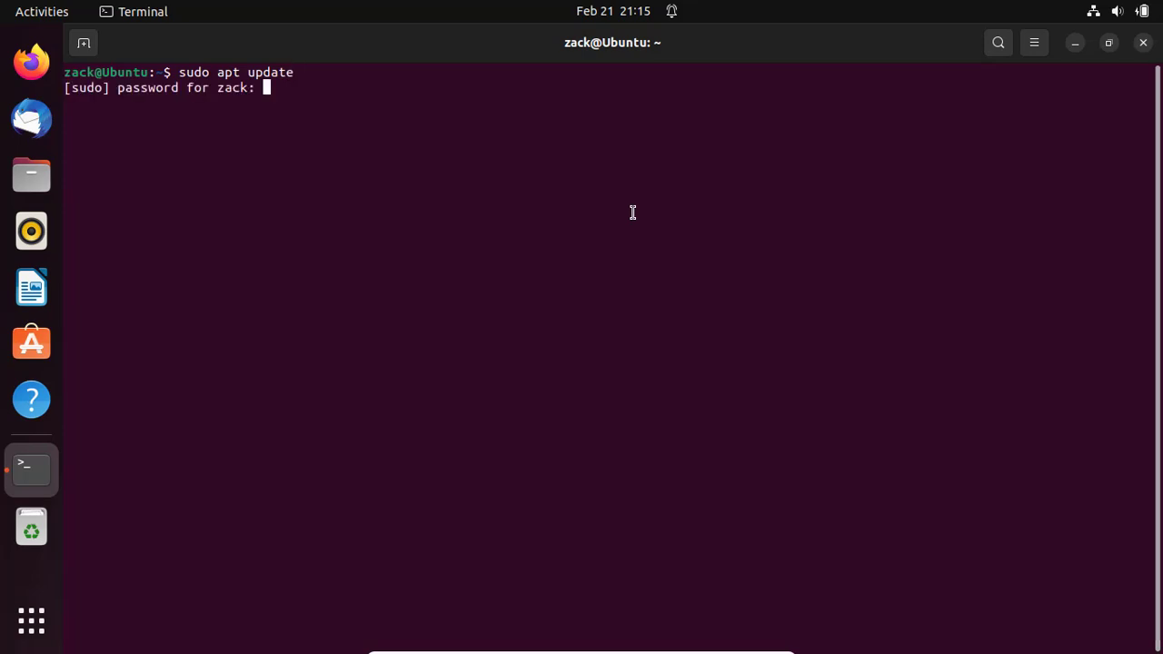
pyautogui.press('Return')
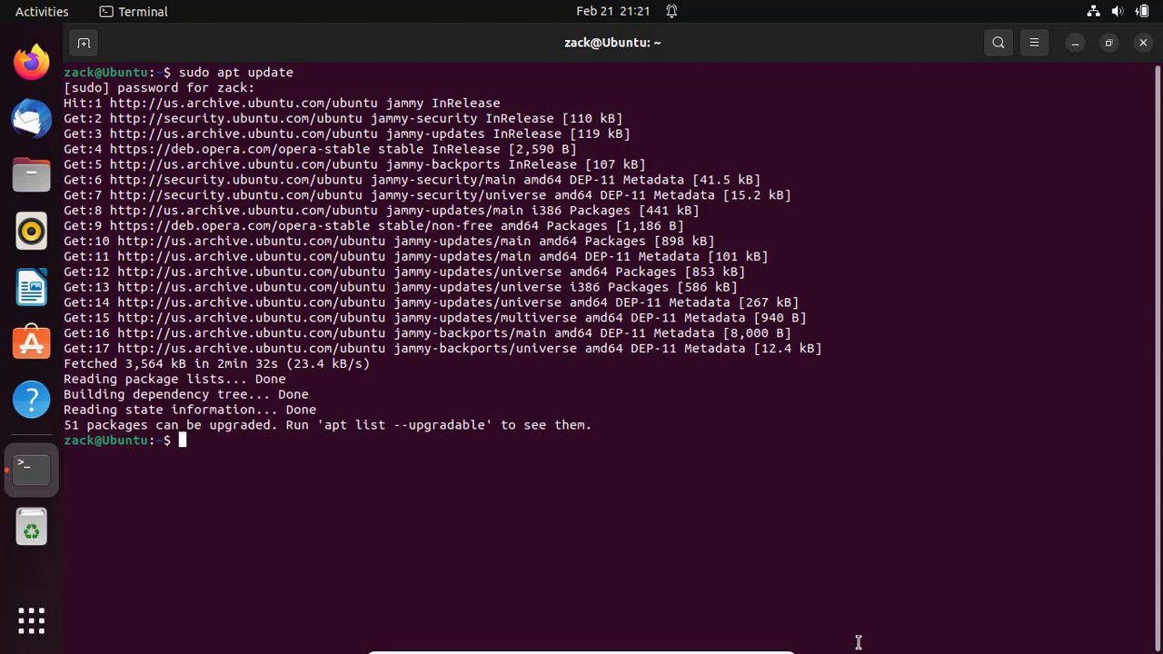
# Clear the terminal output with the "clear" command
pyautogui.write('clear')
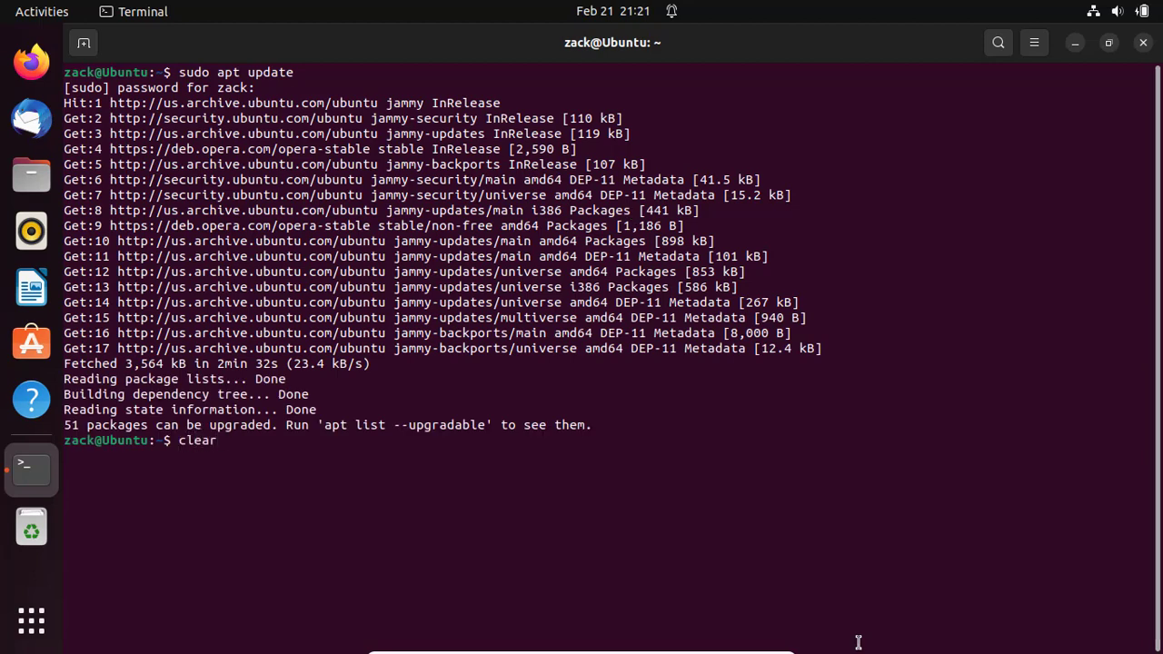
pyautogui.press('BackSpace')
pyautogui.press('BackSpace')
pyautogui.press('BackSpace')
pyautogui.press('BackSpace')
pyautogui.press('BackSpace')
pyautogui.write('clear')
pyautogui.press('Return')
# Run "sudo apt upgrade" and accept the package upgrade with "y"
pyautogui.write('sudo ')
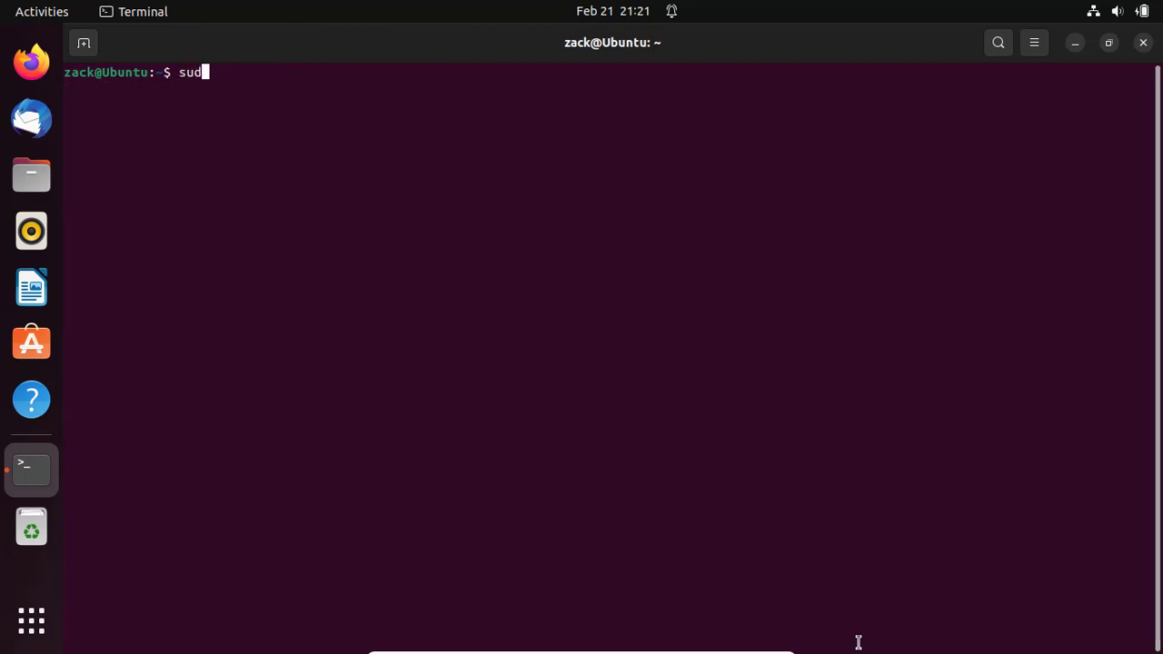
pyautogui.write('apt upgrade')
pyautogui.press('Return')
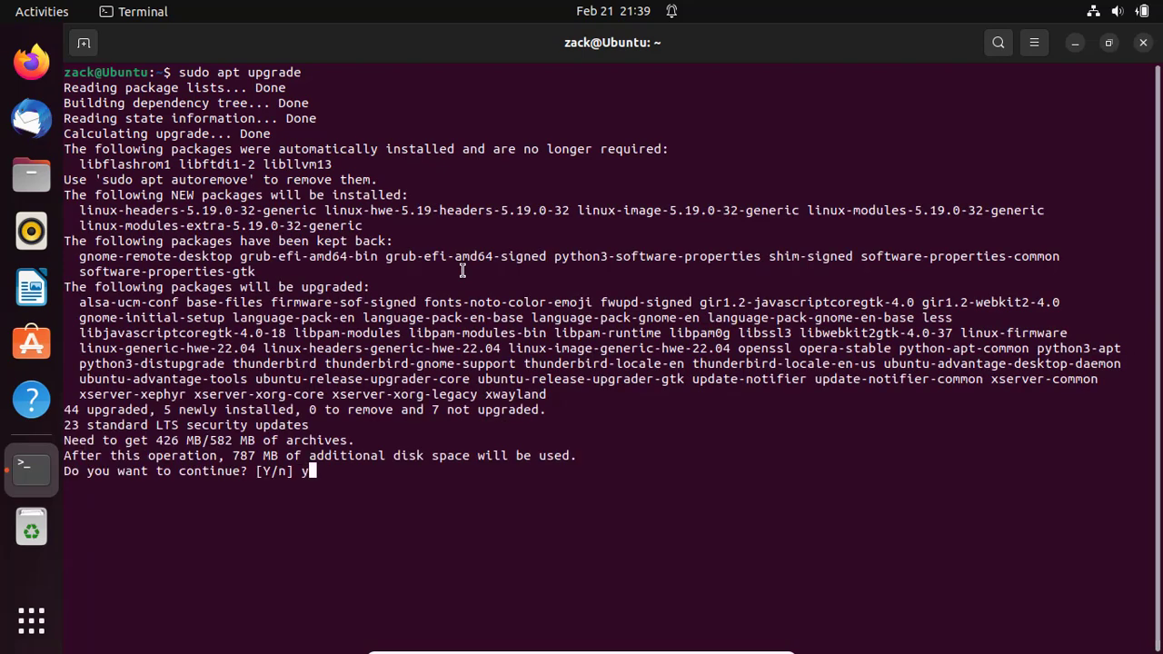
pyautogui.write('y')
pyautogui.press('Return')
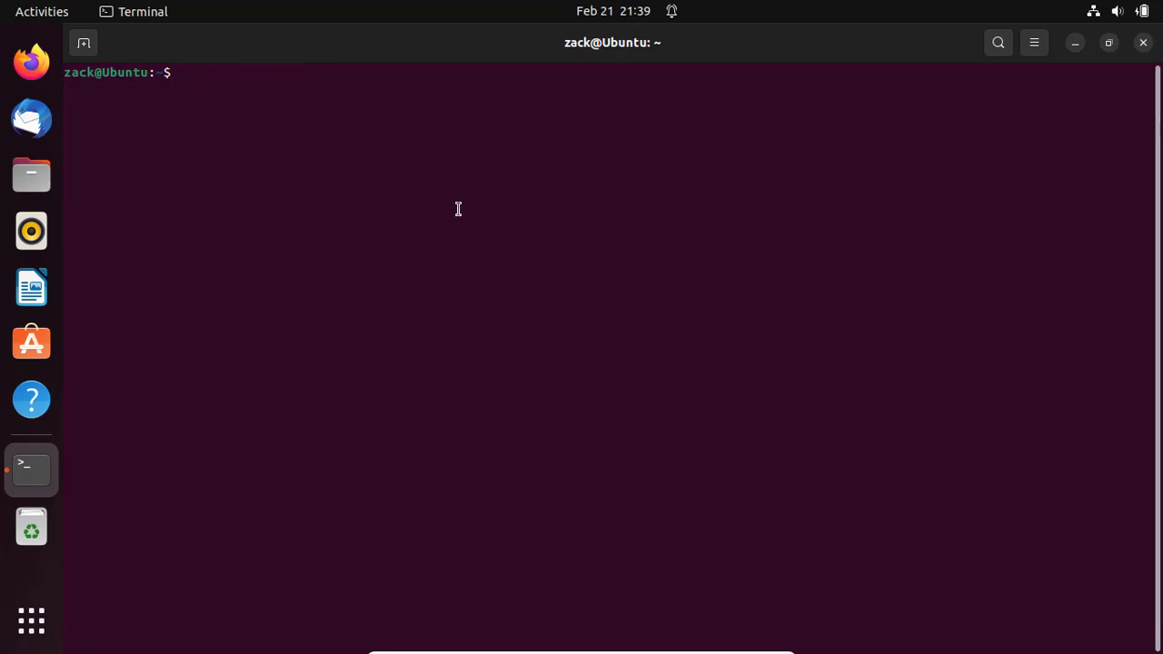
# Install Flameshot with "sudo apt install flameshot" and accept the installation with "y"
pyautogui.write('sudo ')
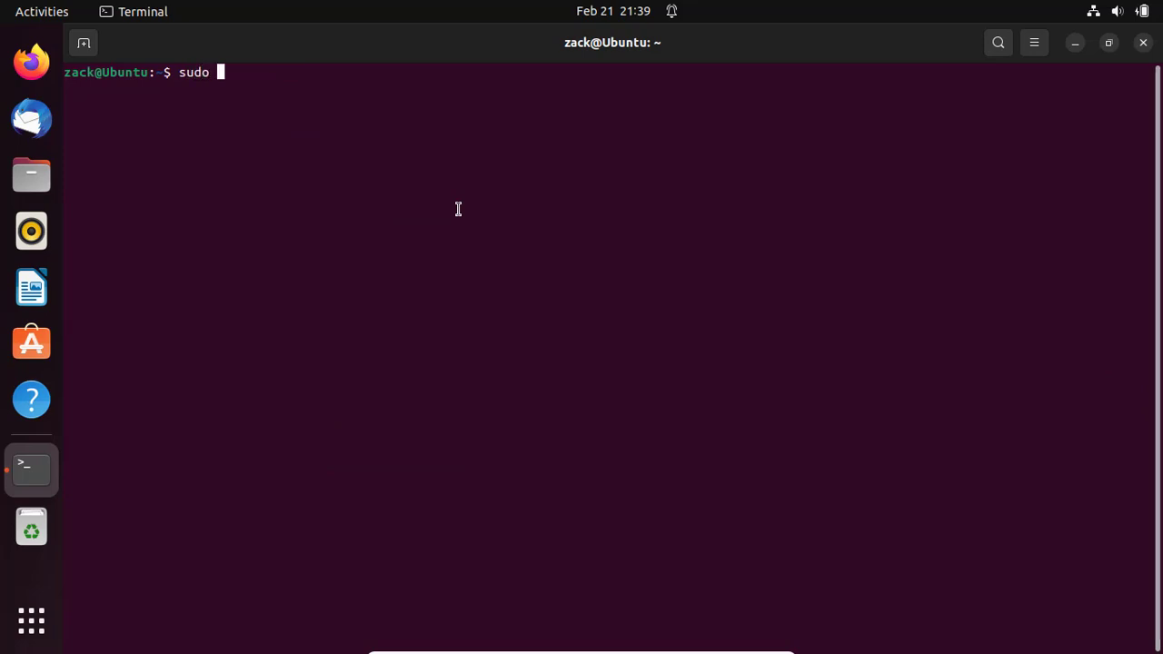
pyautogui.write('apt ')
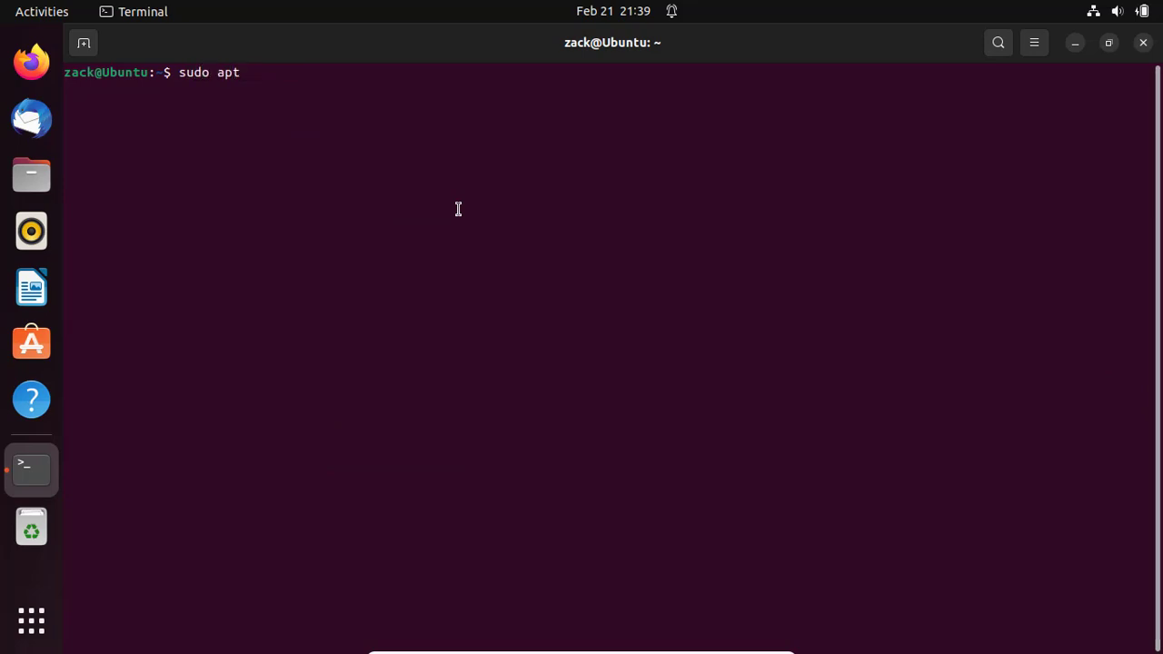
pyautogui.write('install flameshot')
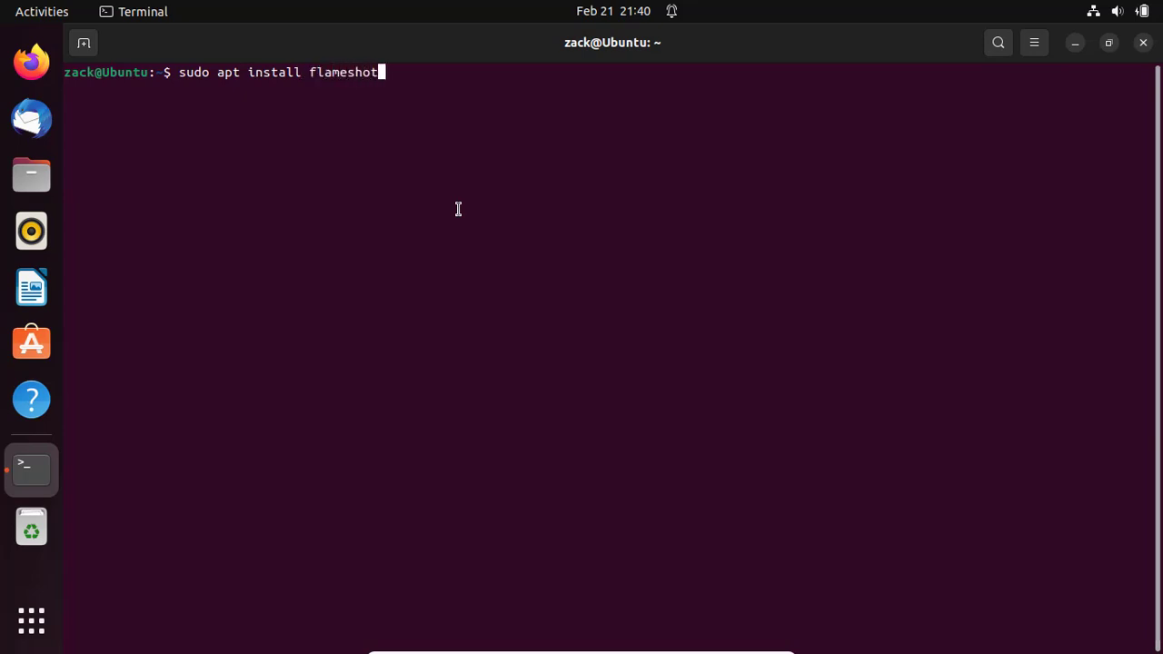
pyautogui.press('Return')
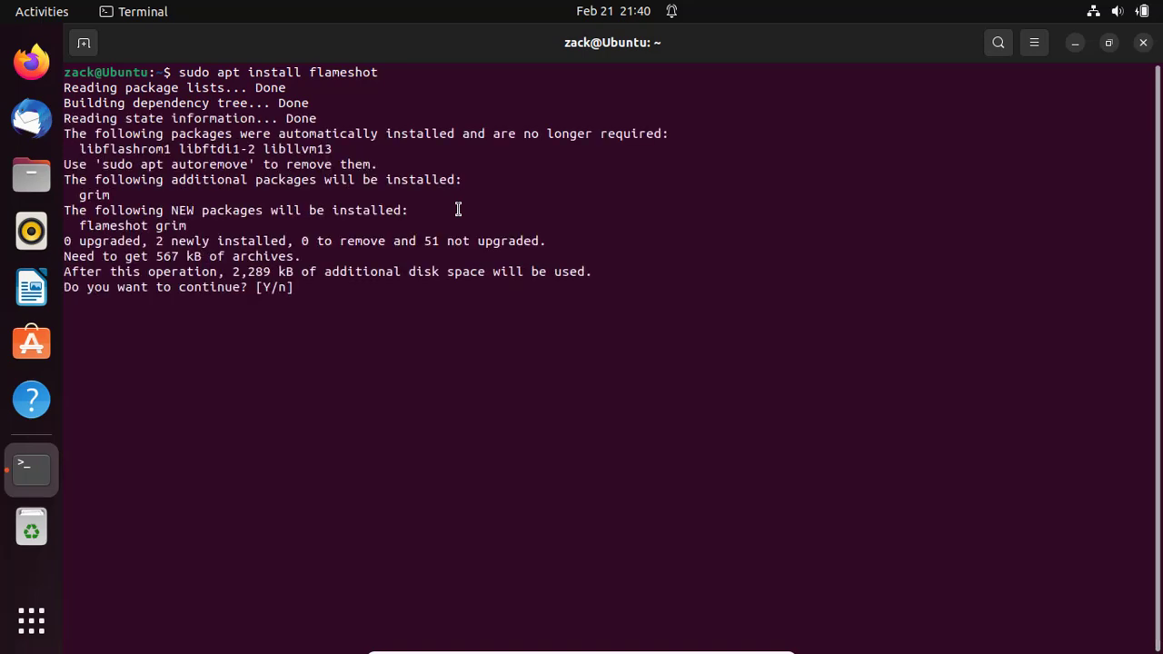
pyautogui.write('y')
pyautogui.press('Return')
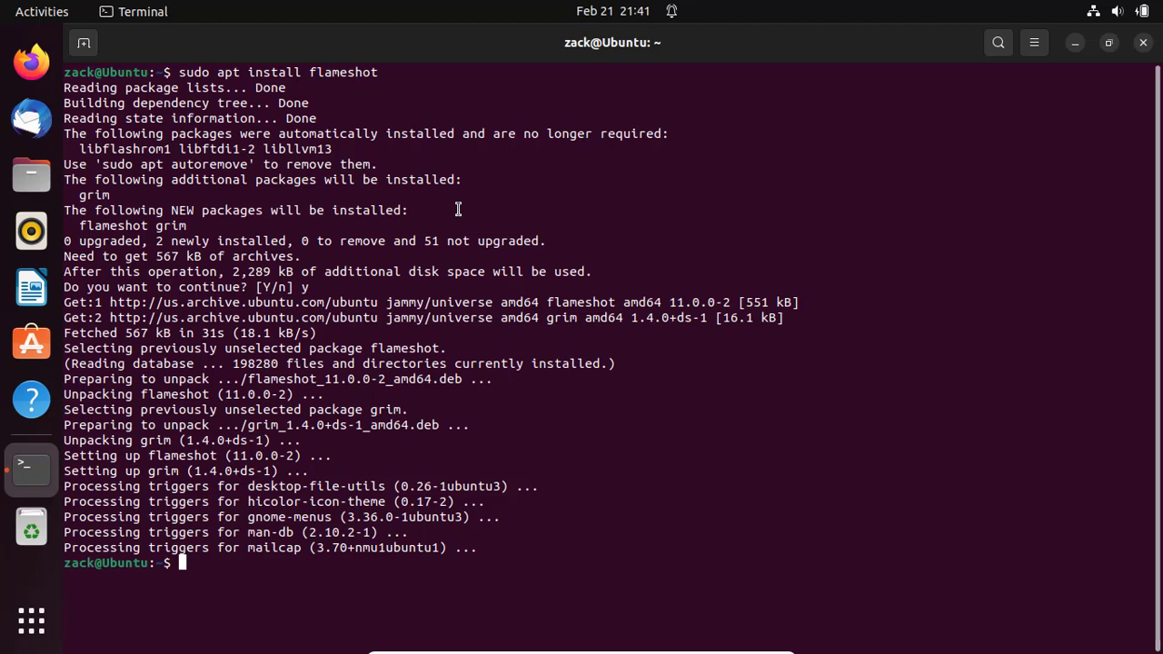
# Clear the terminal output with "clear" and close the Terminal window
pyautogui.write('clear')
pyautogui.press('Return')
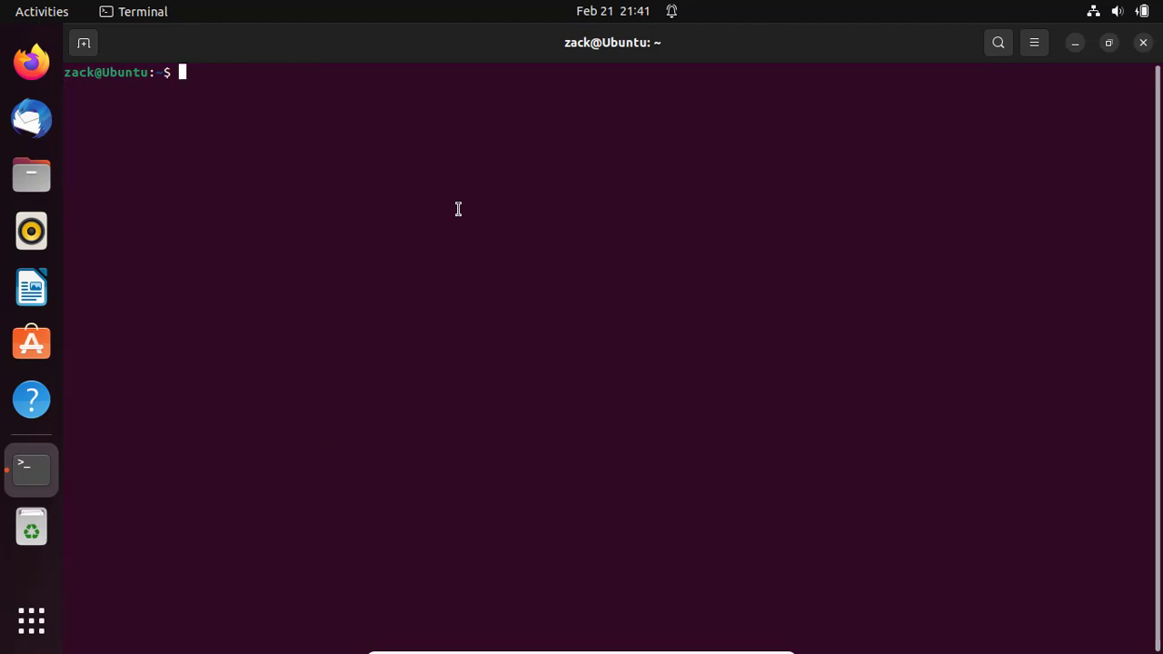
pyautogui.click(1143, 42)
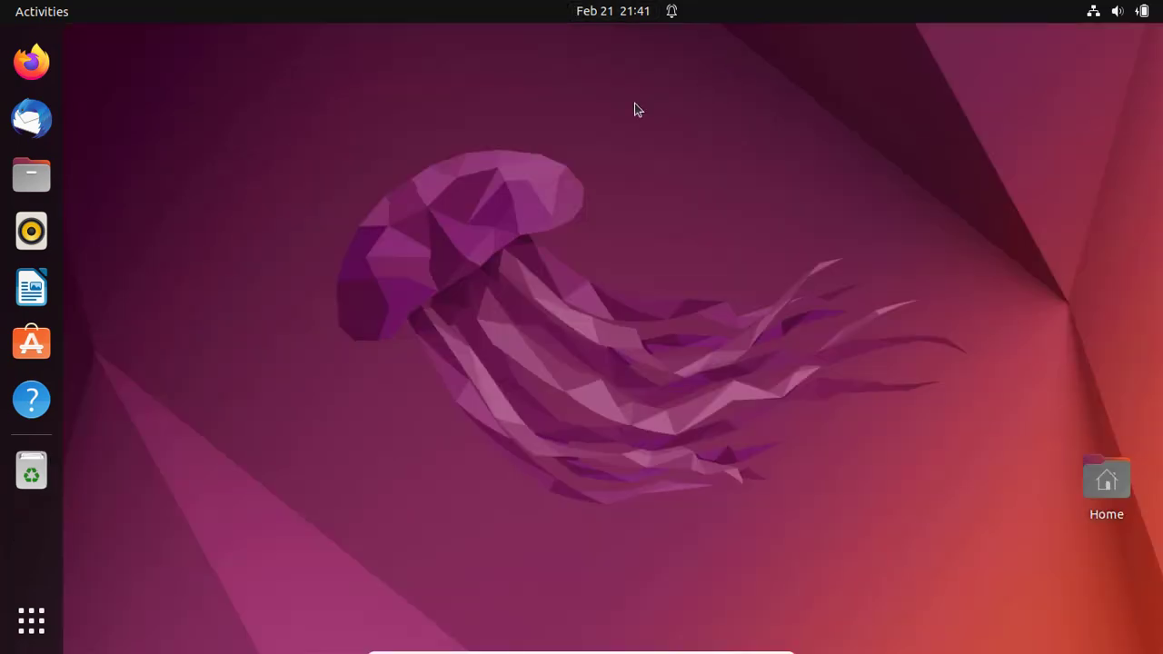
# Search the installed applications for "flame" and launch Flameshot
pyautogui.click(40, 623)
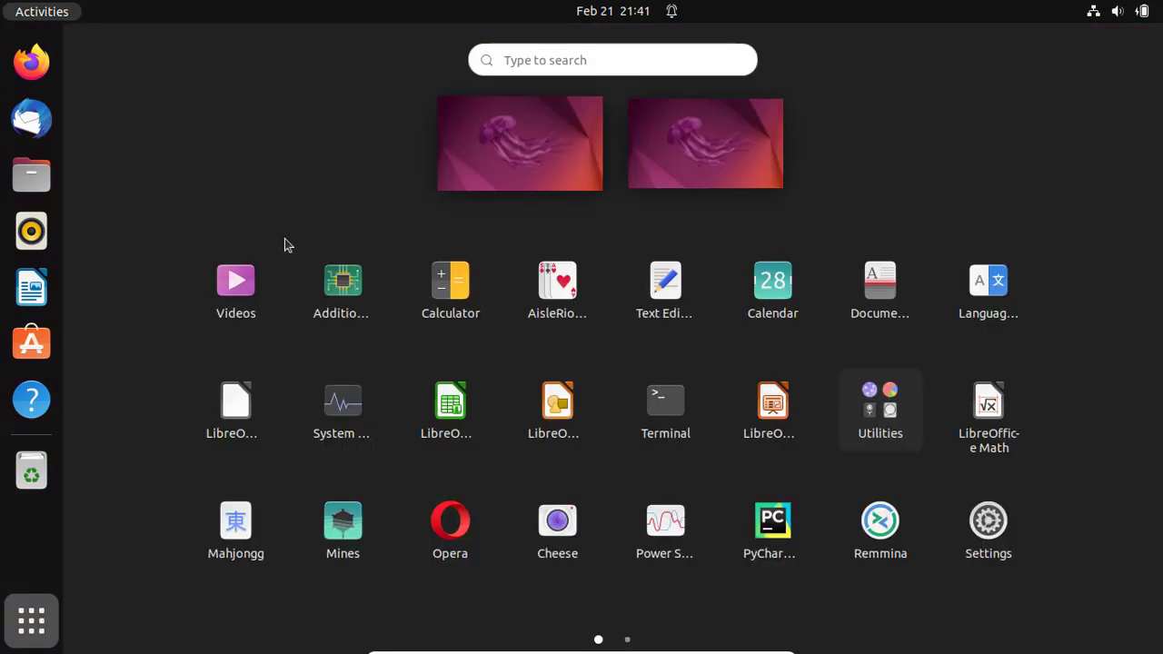
pyautogui.click(537, 60)
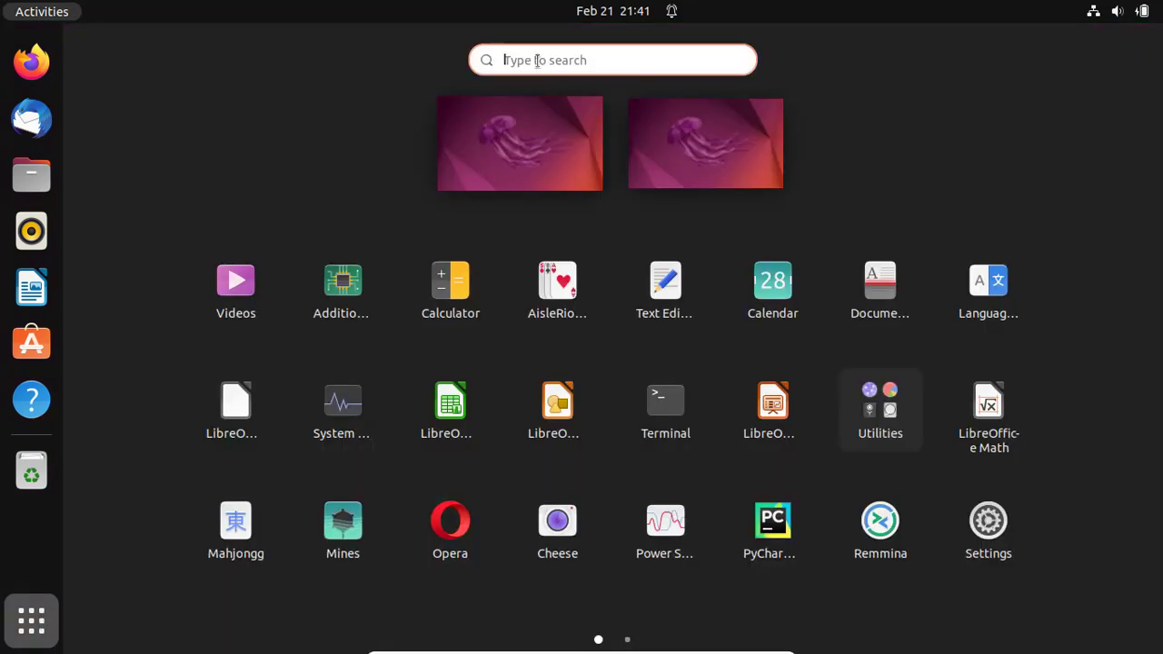
pyautogui.write('fl')
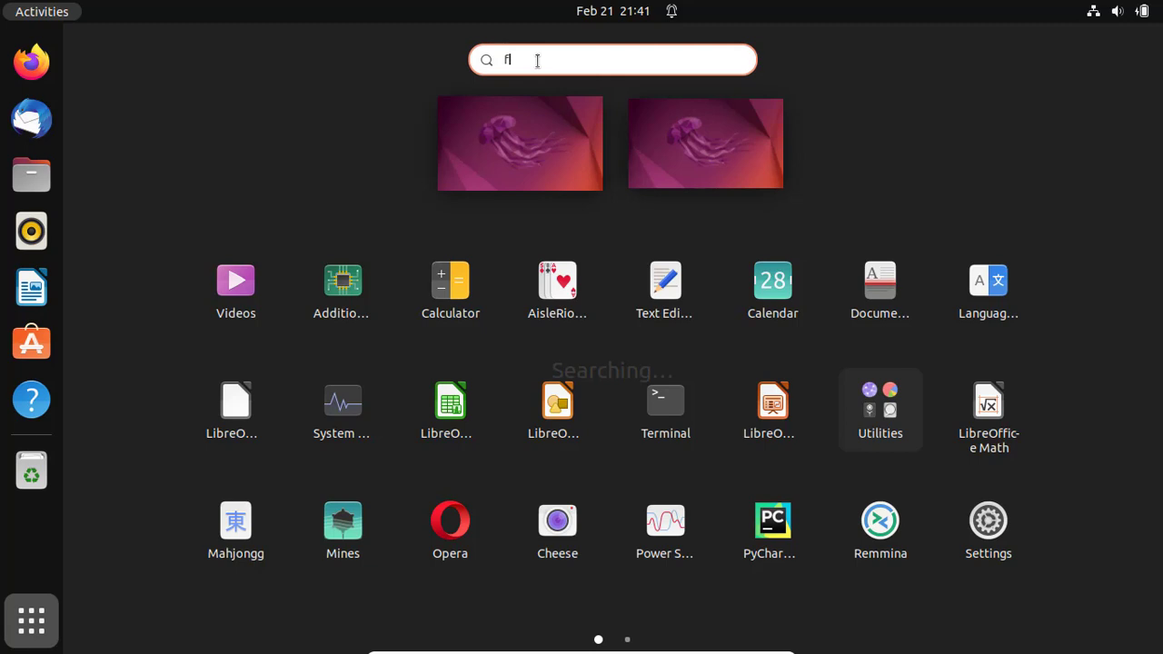
pyautogui.write('ame')
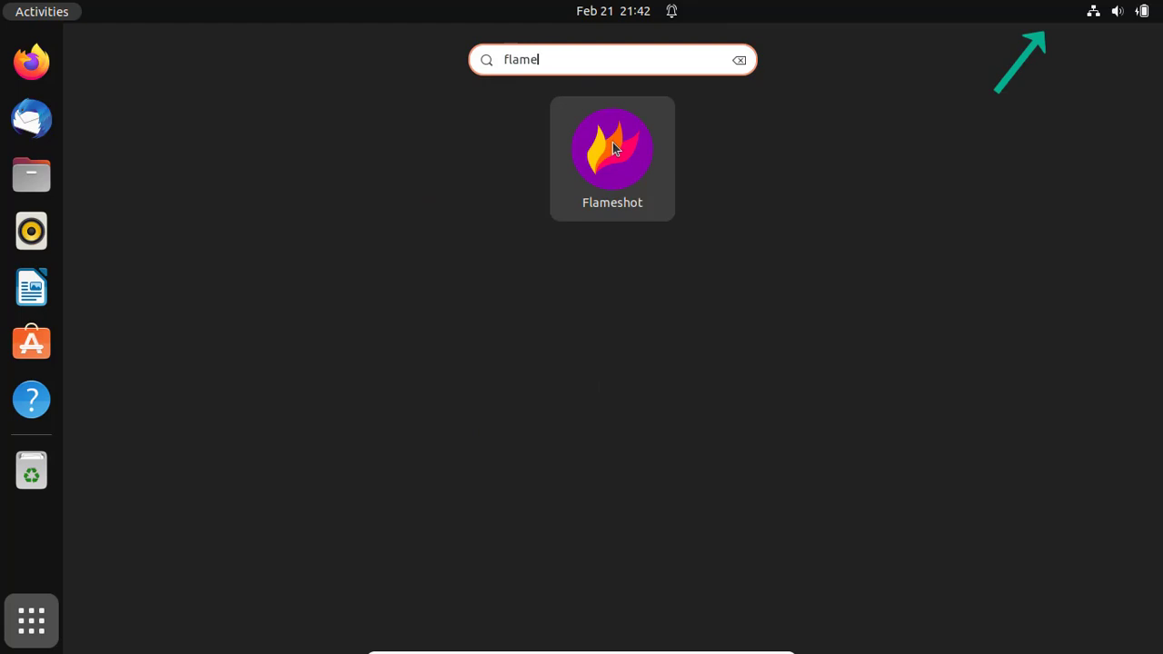
pyautogui.click(613, 149)
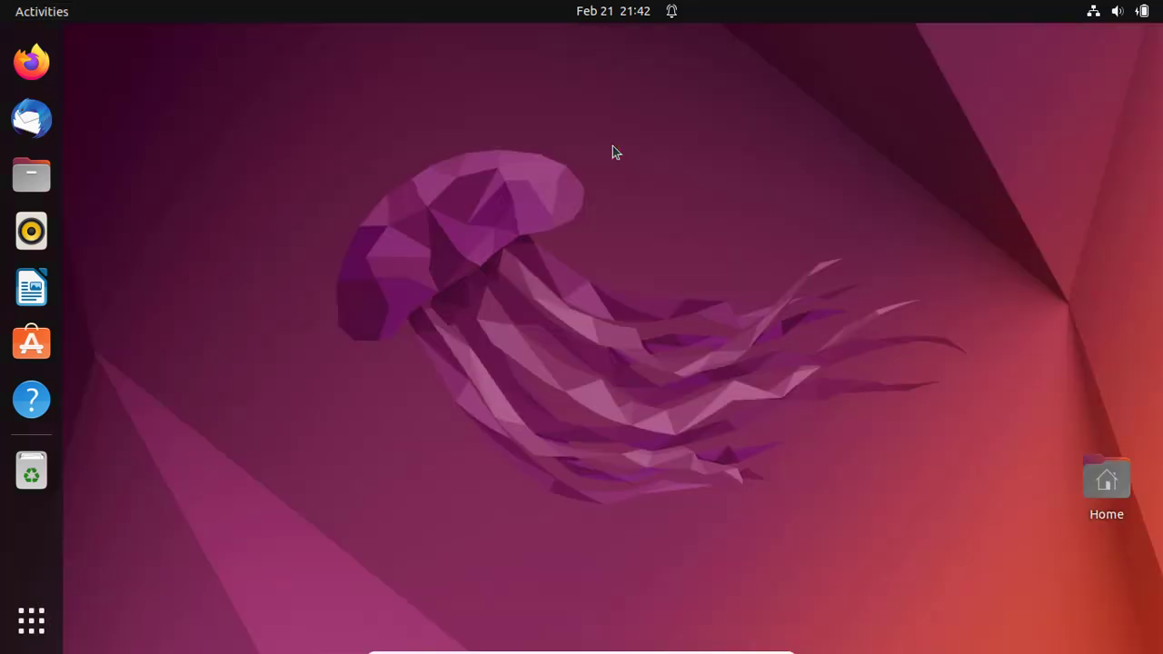
# Open a new Terminal window and move it toward the middle of the desktop
pyautogui.hotkey('ctrl', 'alt', 't')
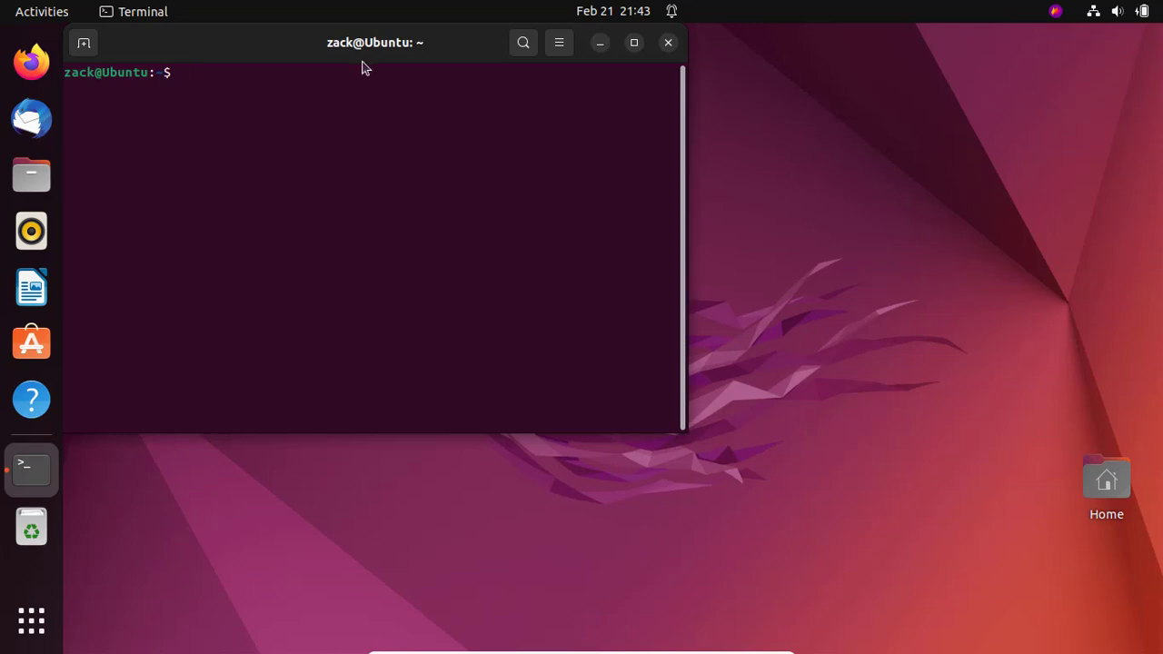
pyautogui.moveTo(364, 67); pyautogui.dragTo(491, 131)
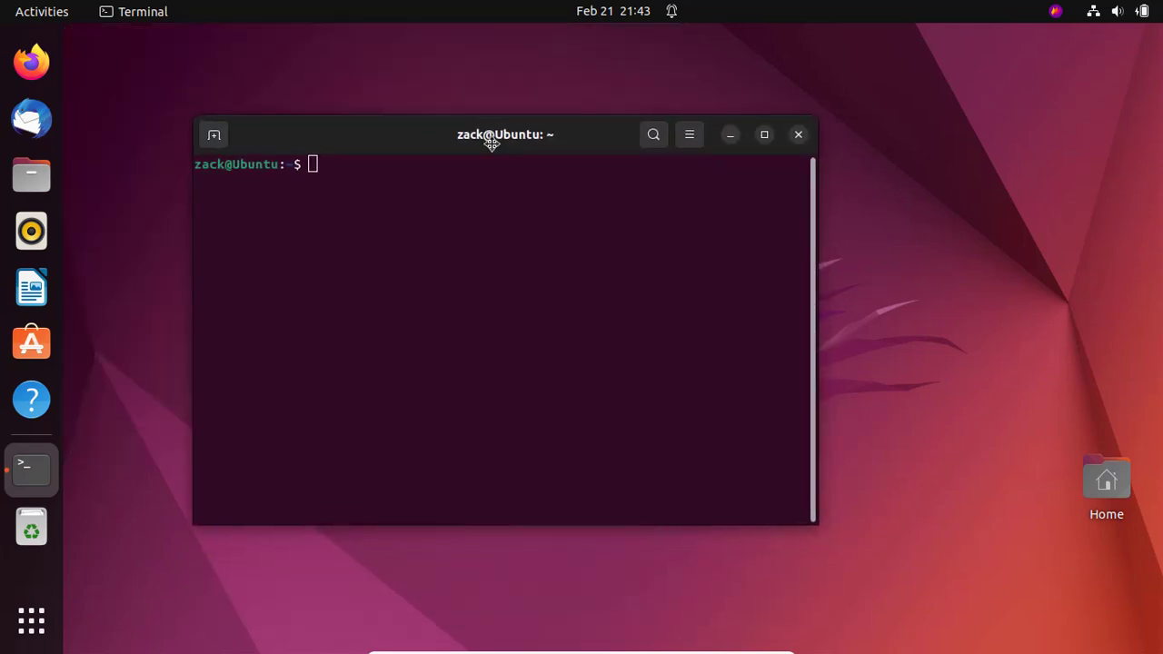
# Start a Flameshot screenshot with the "Select area to grab" option, select the area around the Terminal window, and share it with Flameshot
pyautogui.click(1056, 12)
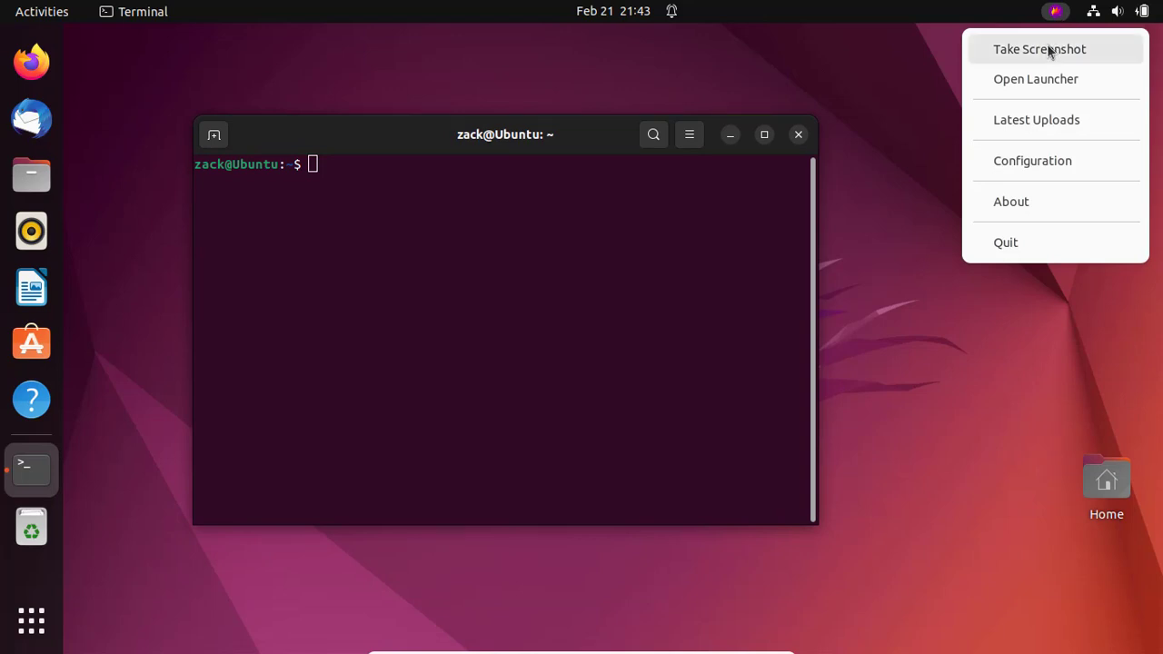
pyautogui.click(1048, 48)
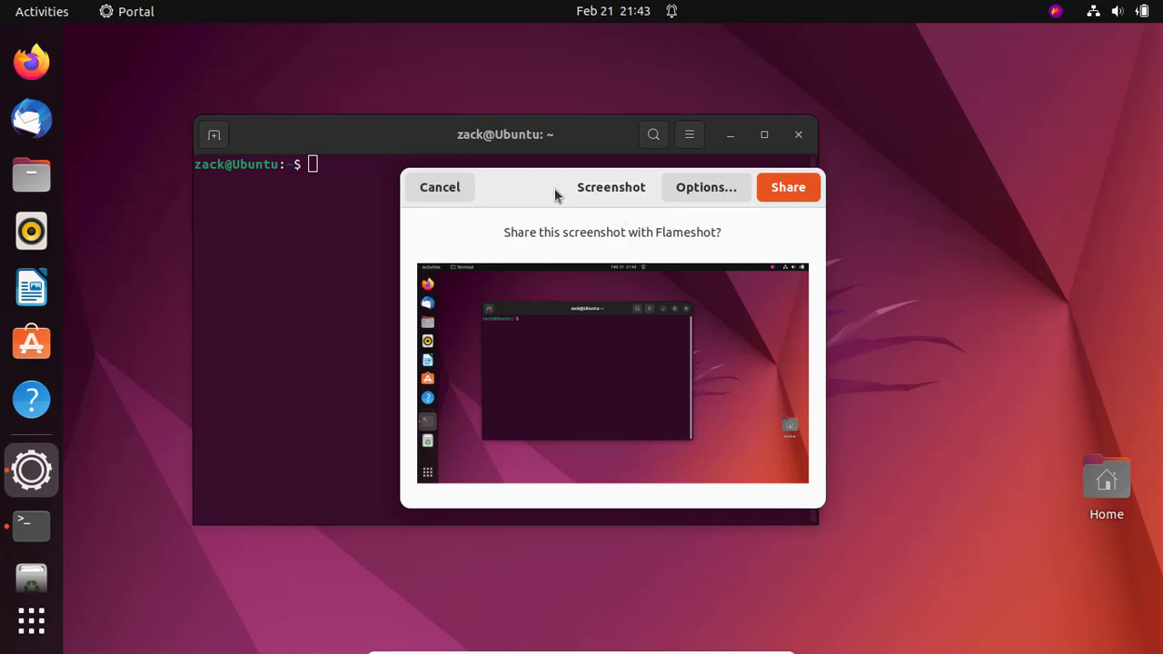
pyautogui.click(687, 192)
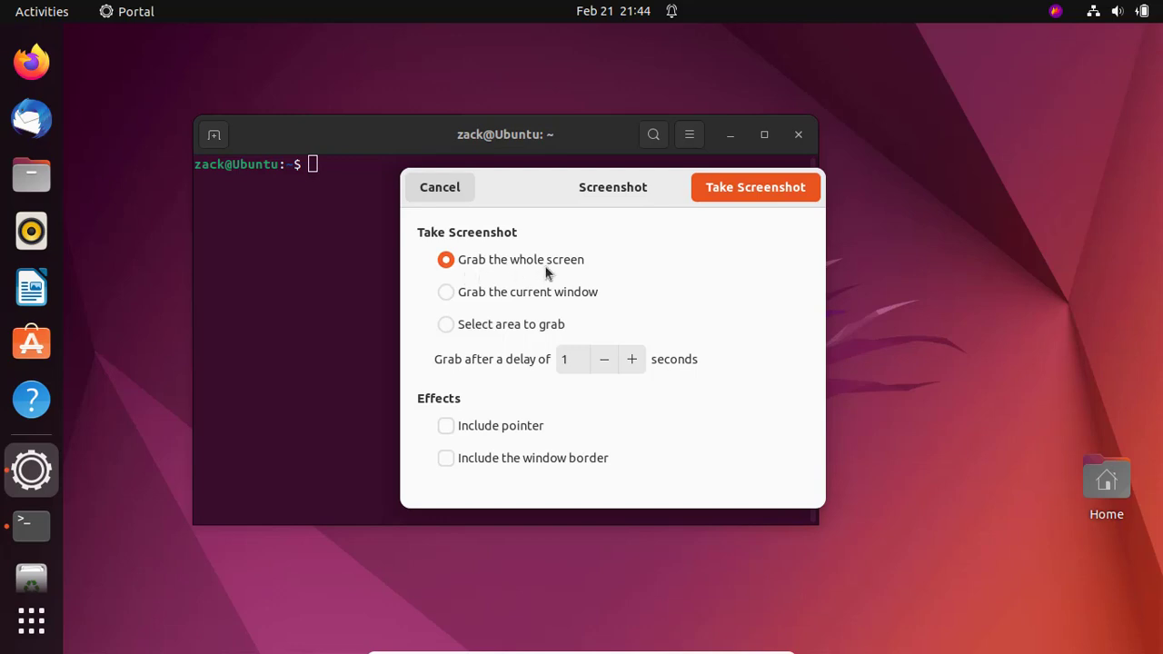
pyautogui.click(446, 325)
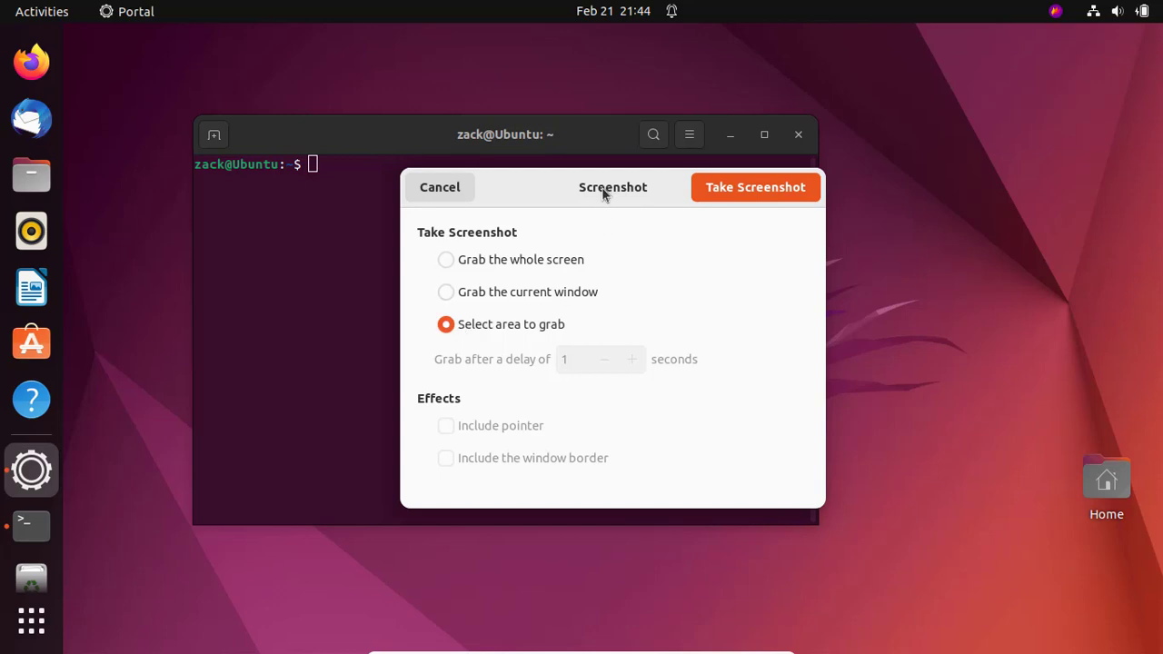
pyautogui.click(728, 187)
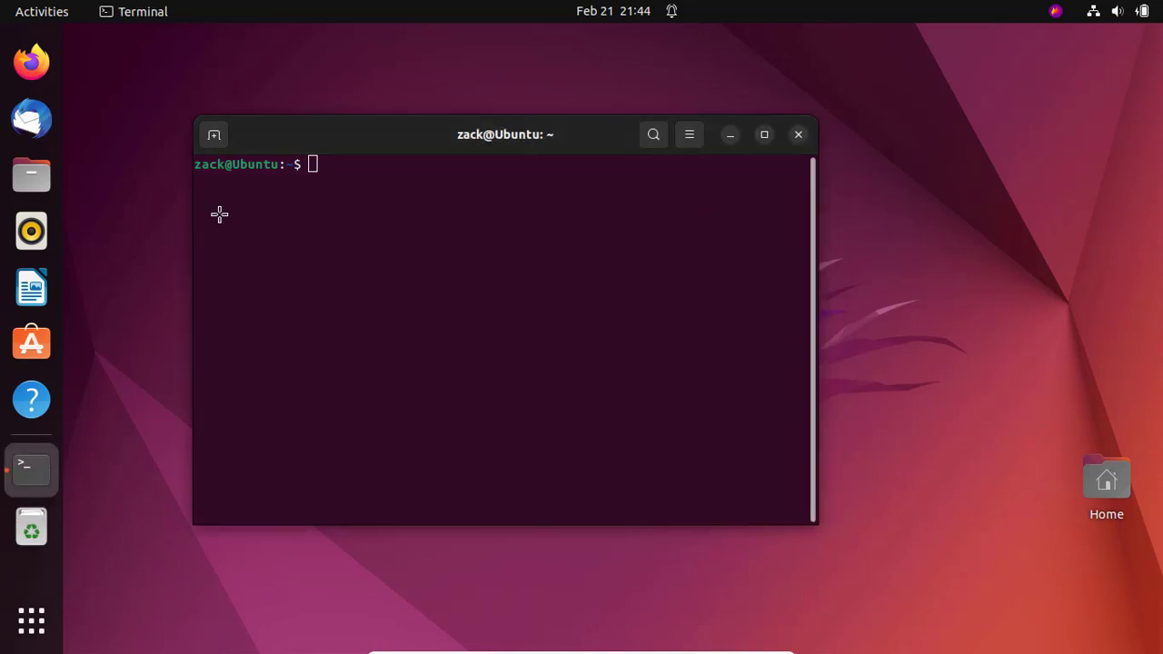
pyautogui.moveTo(188, 113); pyautogui.dragTo(820, 527)
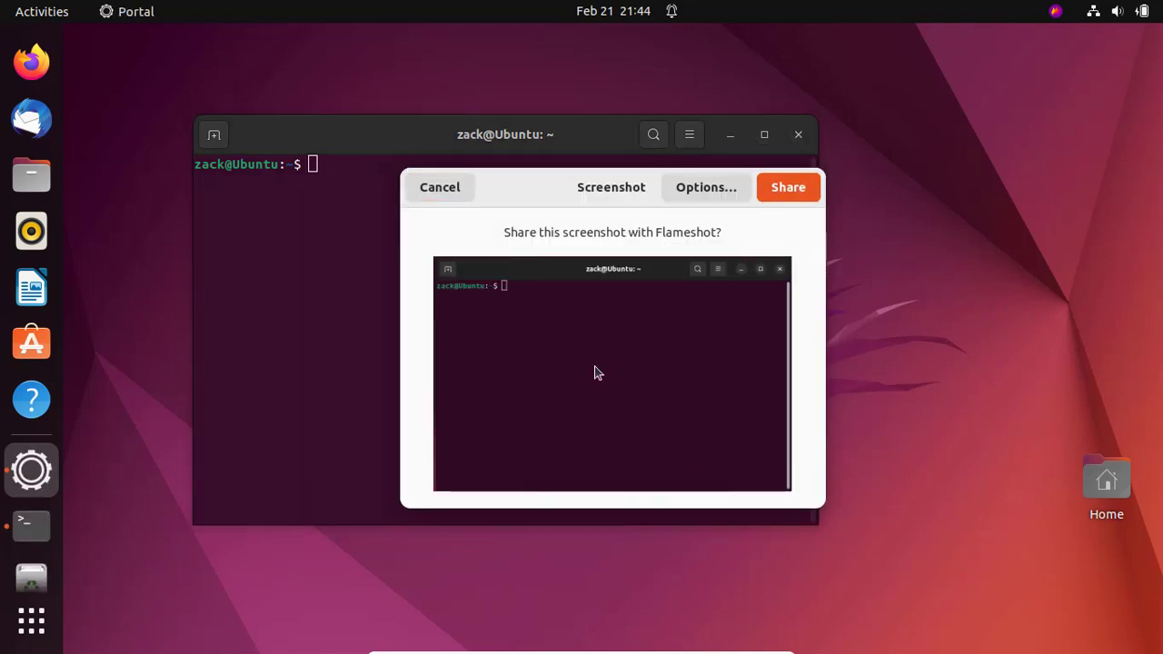
pyautogui.click(787, 193)
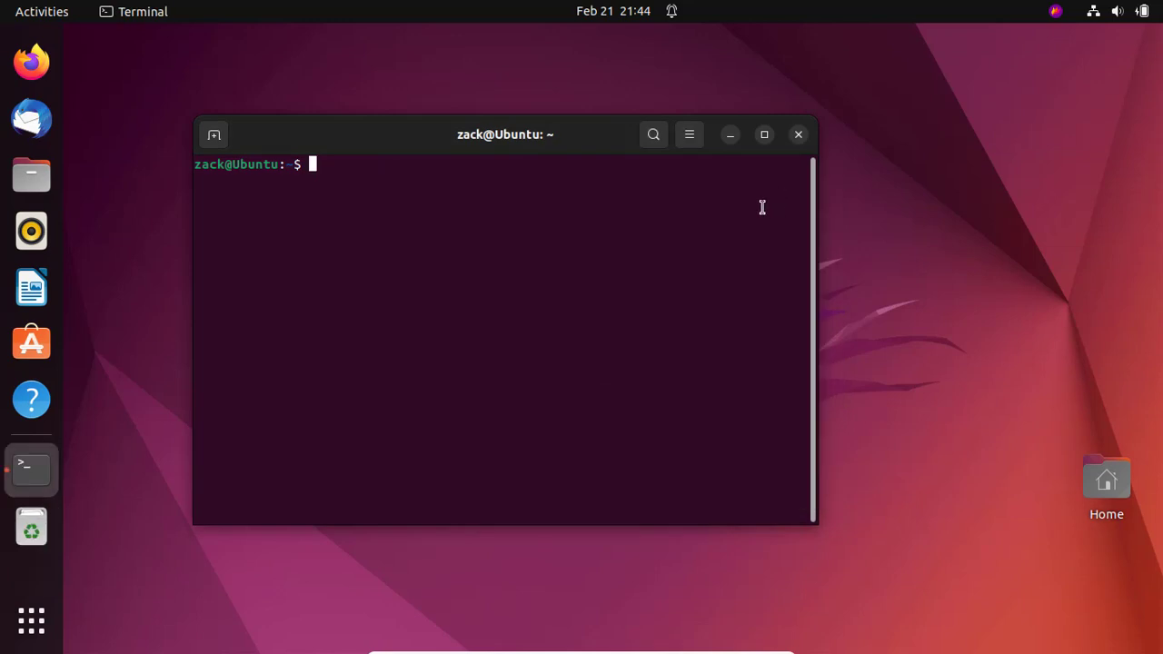
# Save the Flameshot capture in the Pictures folder as "new.png" and dismiss the save notification
pyautogui.press('Print')
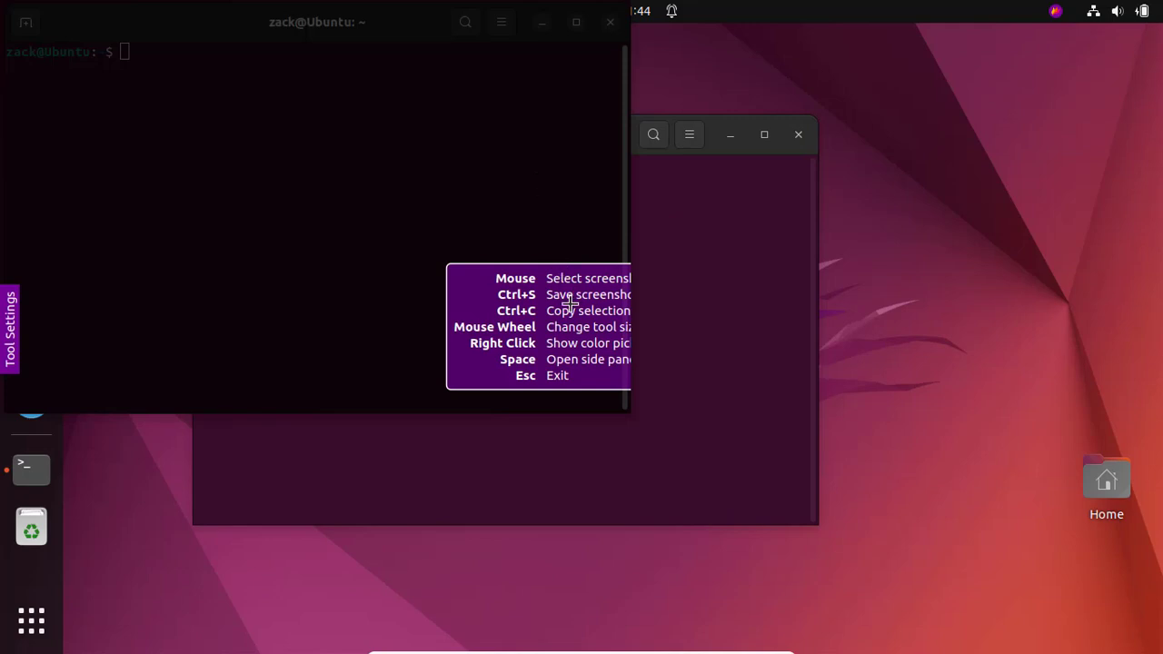
pyautogui.press('Escape')
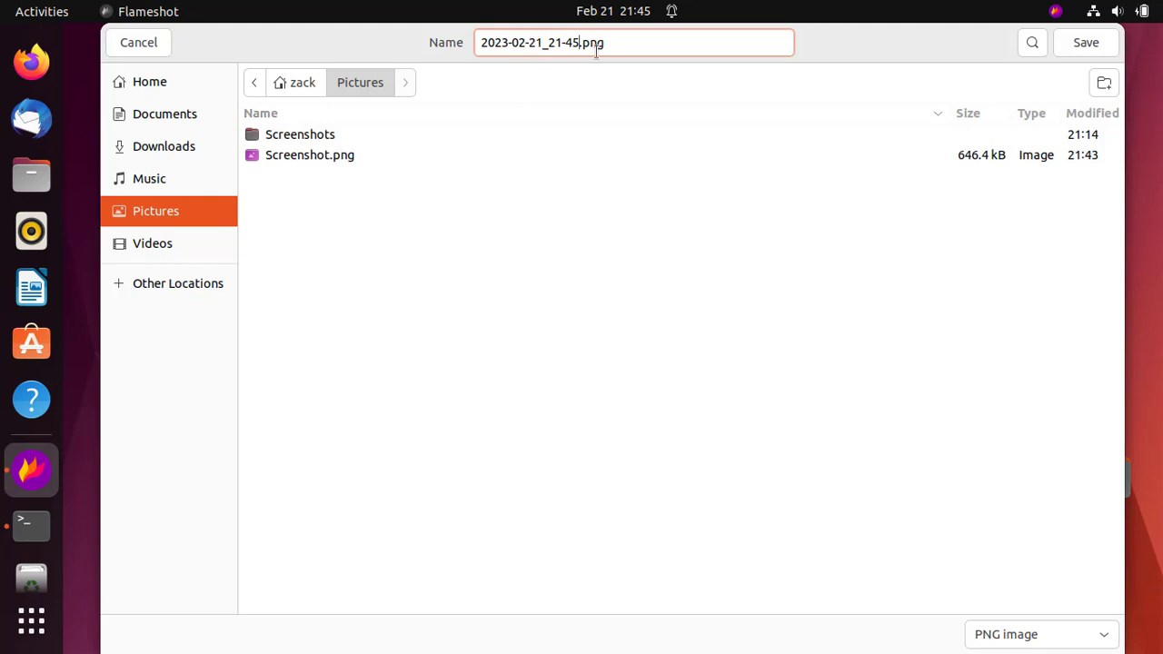
pyautogui.press('BackSpace')
pyautogui.press('BackSpace')
pyautogui.press('BackSpace')
pyautogui.press('BackSpace')
pyautogui.press('BackSpace')
pyautogui.press('BackSpace')
pyautogui.press('BackSpace')
pyautogui.press('BackSpace')
pyautogui.press('BackSpace')
pyautogui.press('BackSpace')
pyautogui.press('BackSpace')
pyautogui.press('BackSpace')
pyautogui.press('BackSpace')
pyautogui.press('BackSpace')
pyautogui.press('BackSpace')
pyautogui.press('BackSpace')
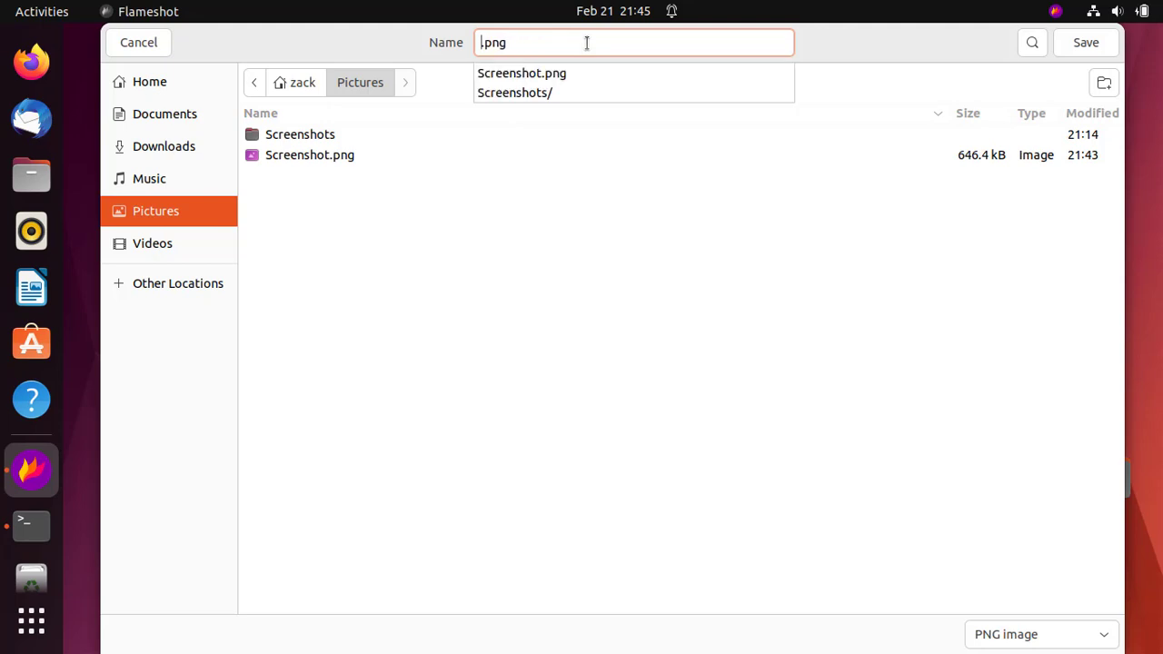
pyautogui.write('new')
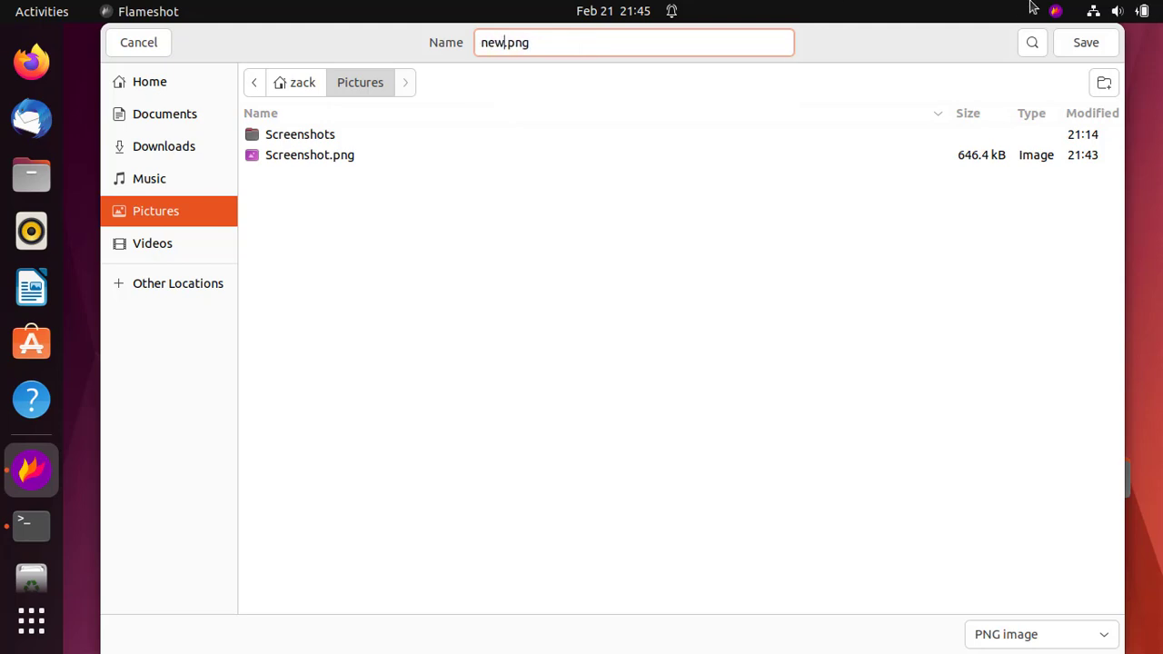
pyautogui.click(1070, 46)
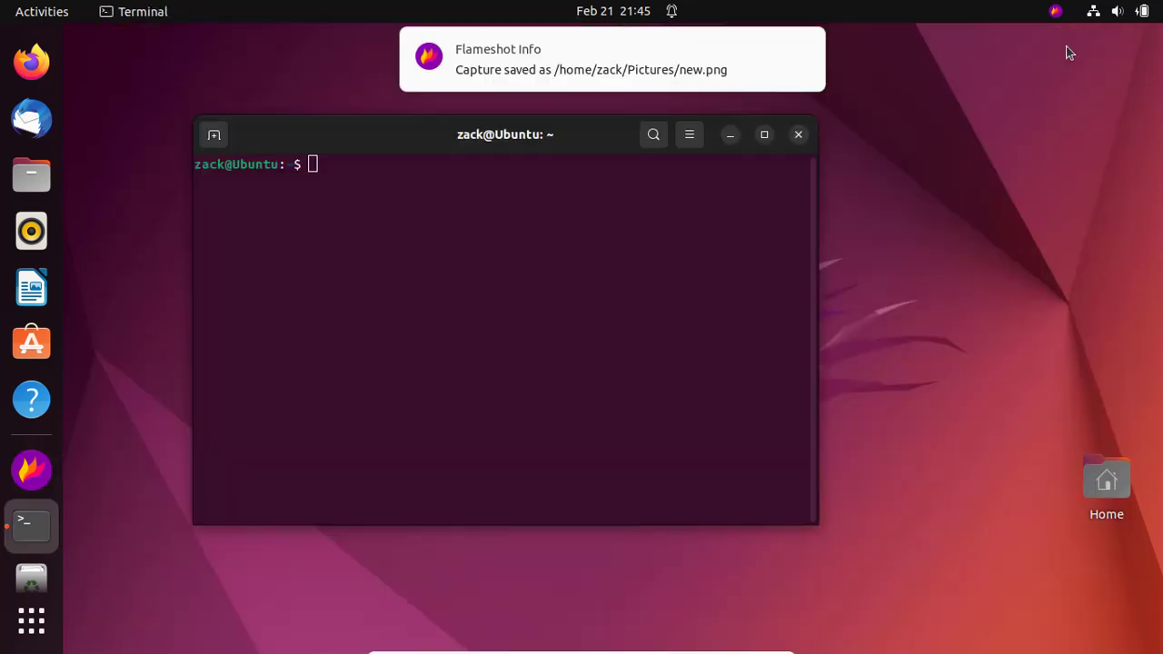
pyautogui.moveTo(804, 47)
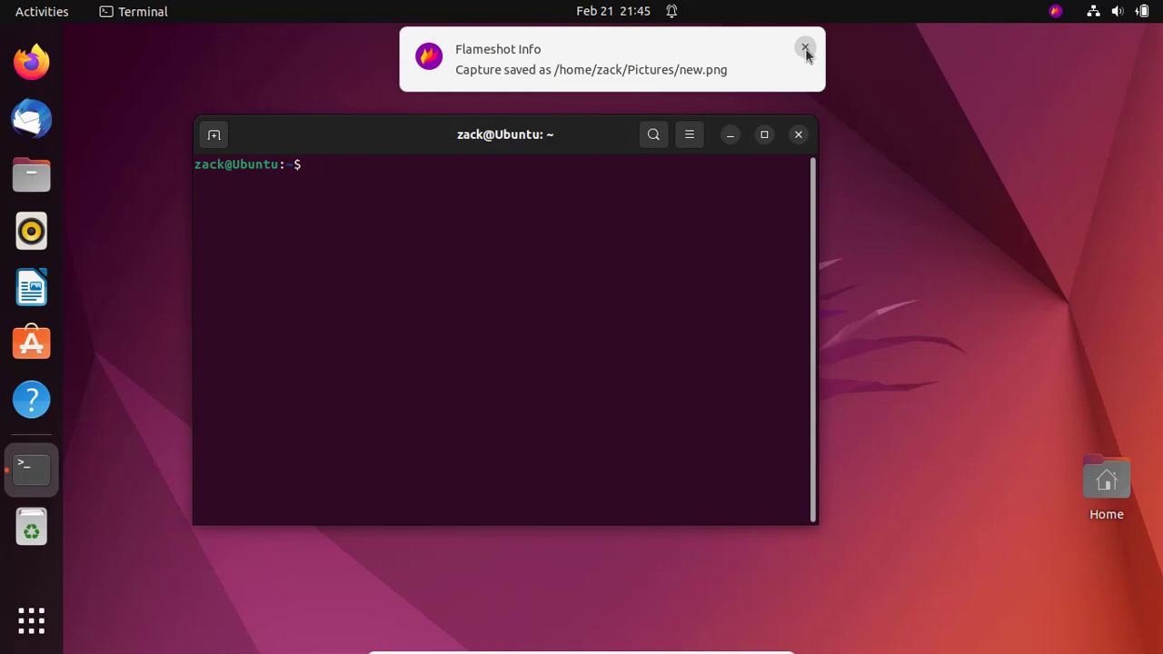
pyautogui.click(805, 48)
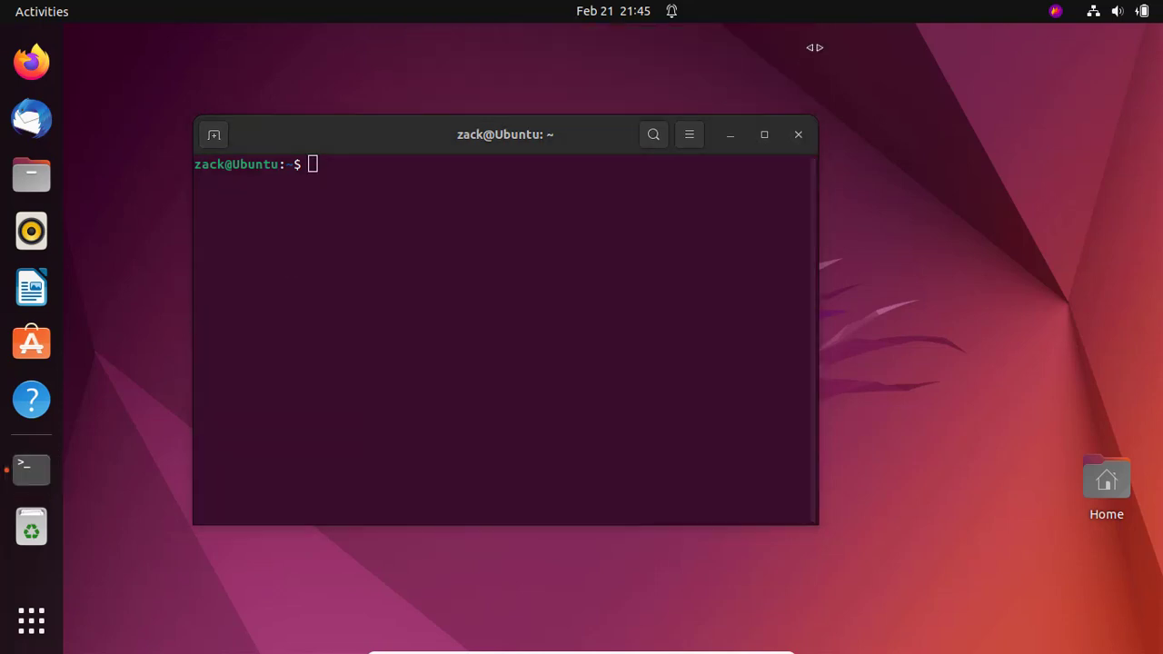
# View "new.png" from the Pictures folder in Files, and close both the image and the Files window
pyautogui.click(31, 175)
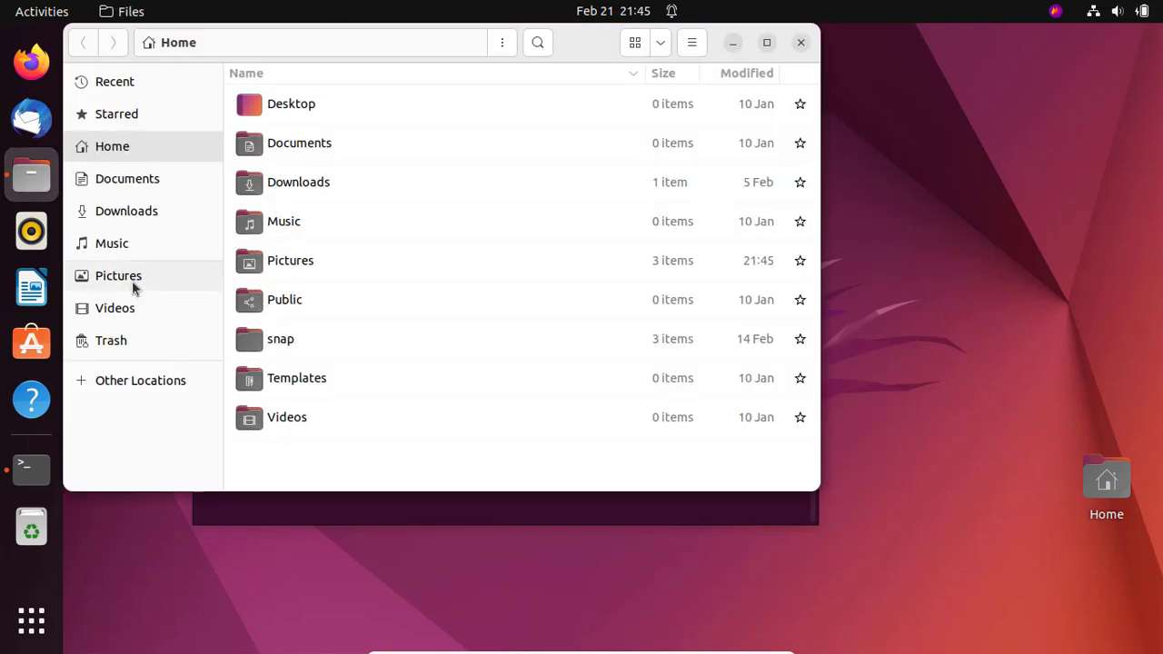
pyautogui.click(180, 276)
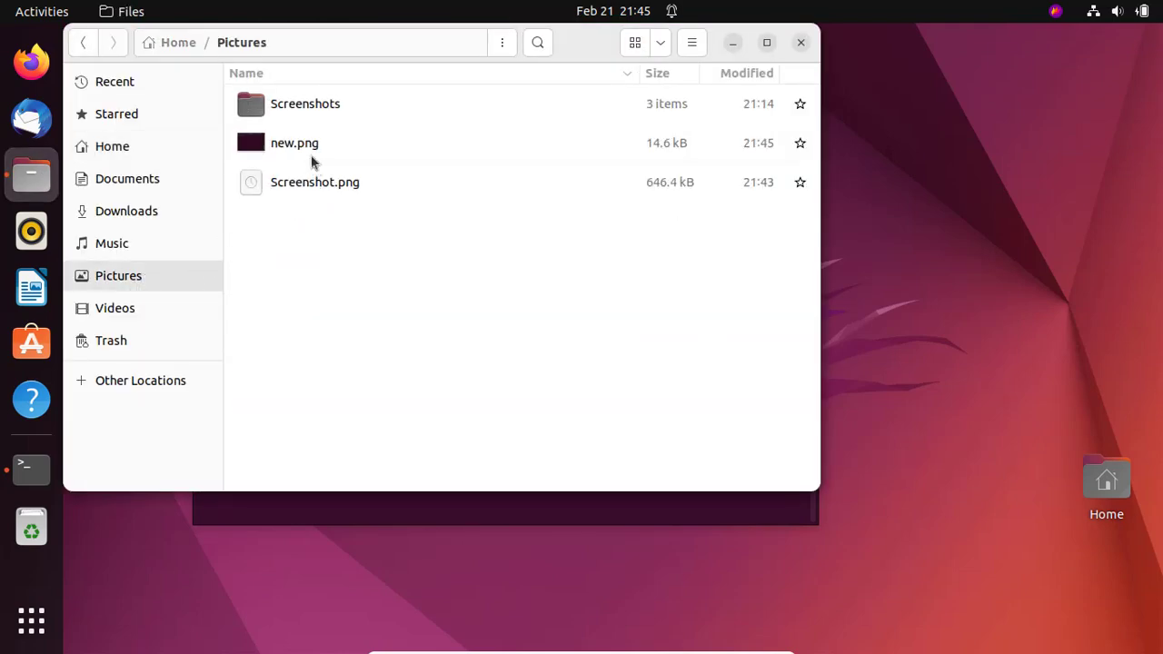
pyautogui.click(308, 148)
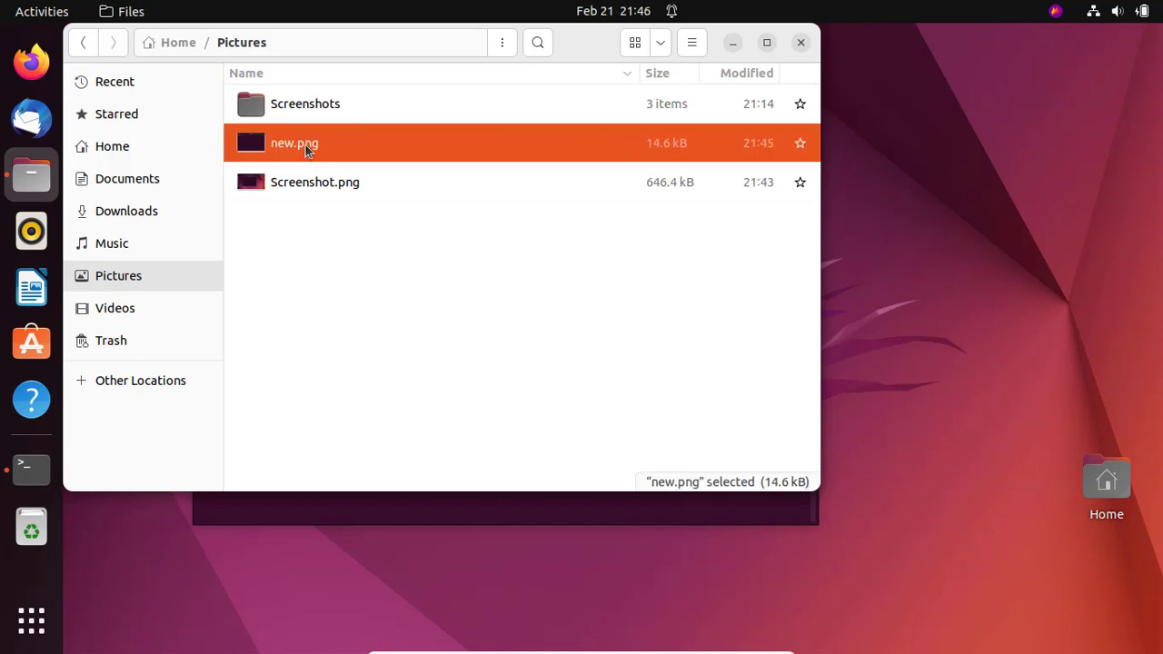
pyautogui.doubleClick(305, 144)
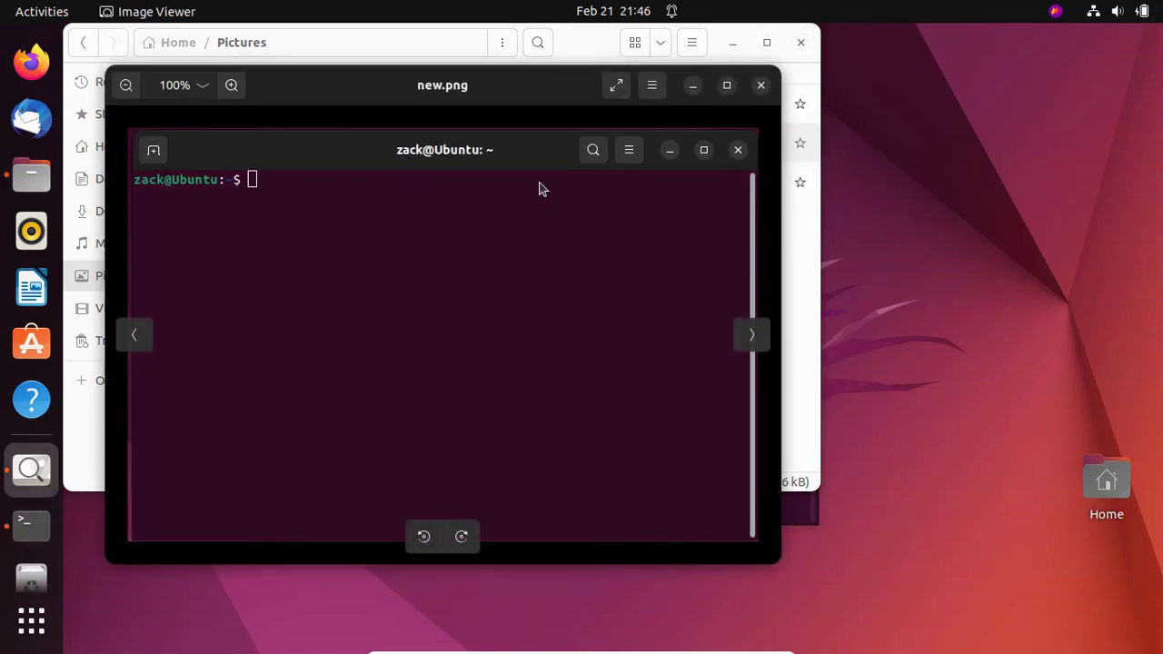
pyautogui.click(764, 88)
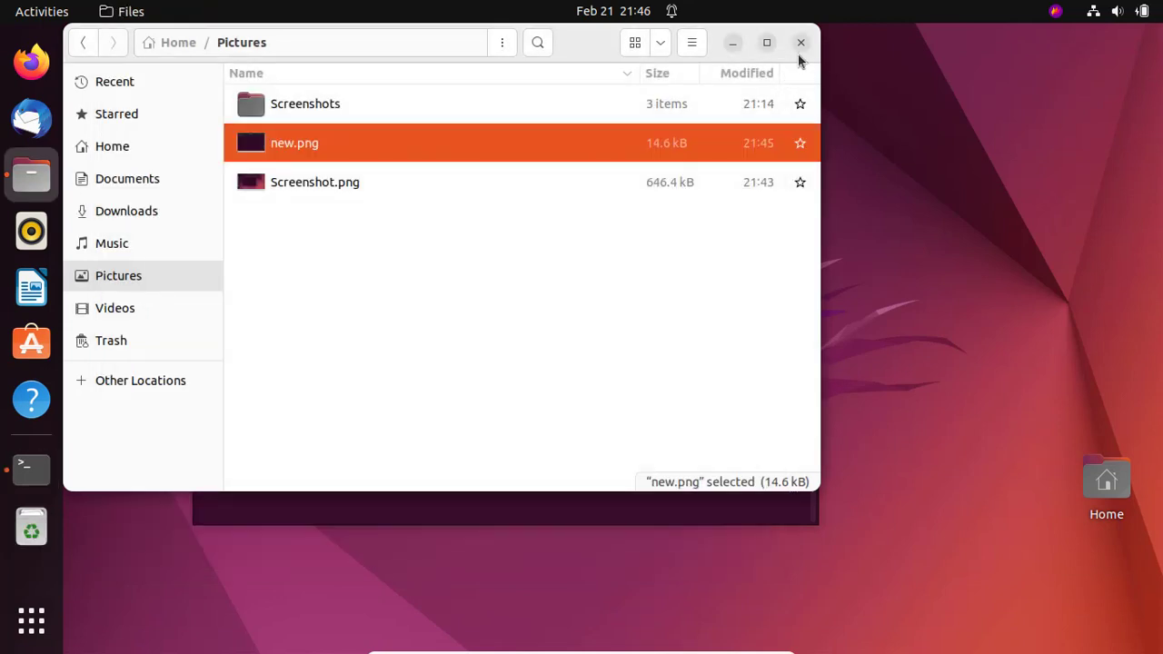
pyautogui.click(801, 43)
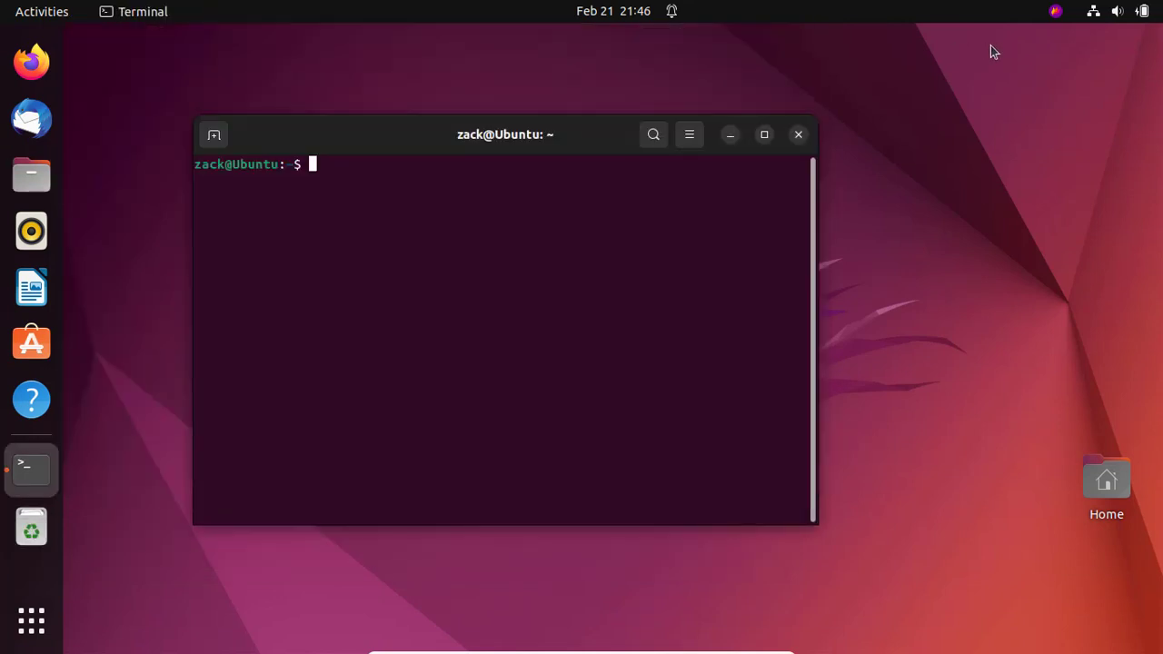
# Start another screenshot with Flameshot
pyautogui.click(1062, 17)
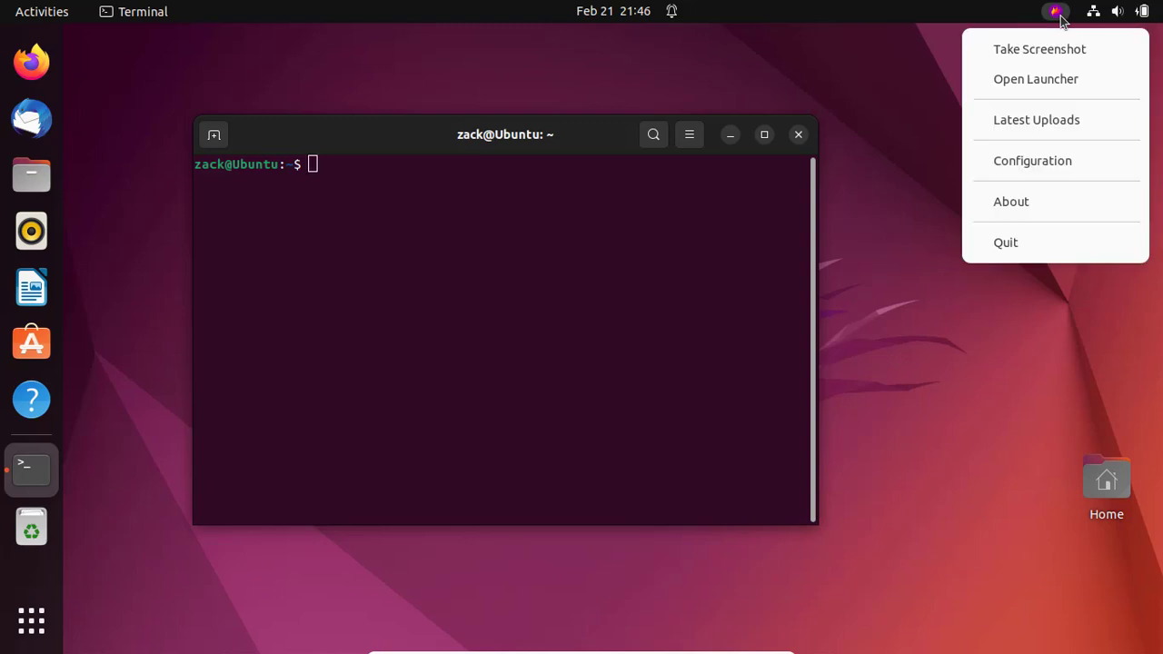
pyautogui.click(1055, 46)
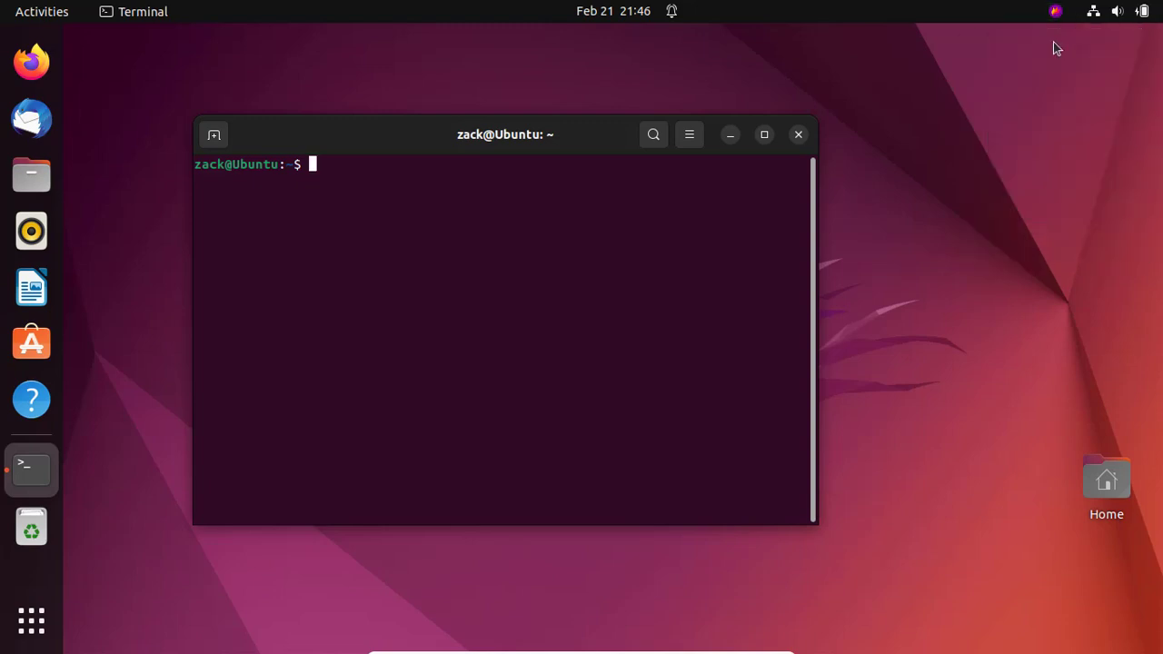